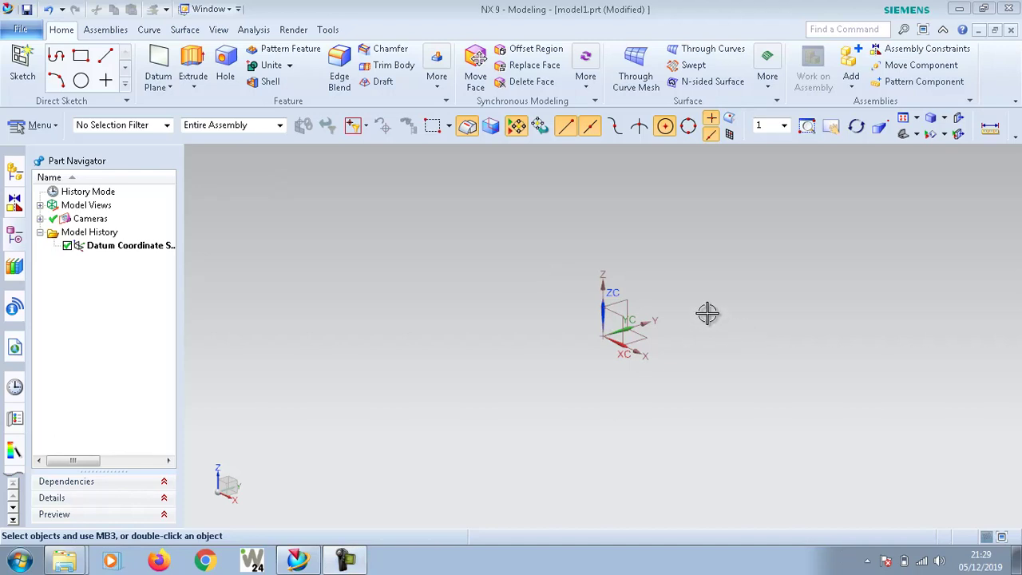
- Start a new sketch on the XZ datum plane
click(22, 64)
click(615, 313)
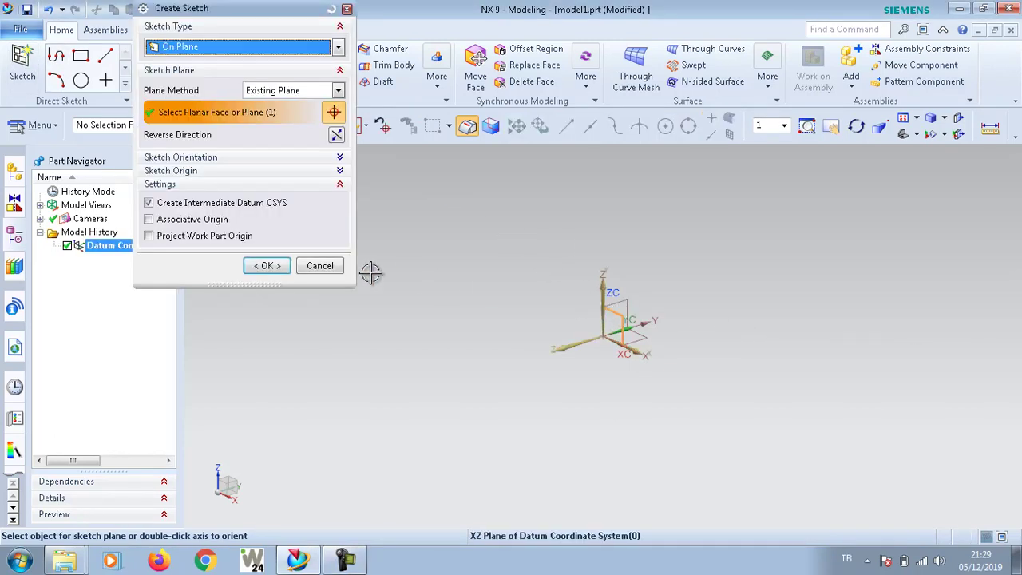
click(268, 265)
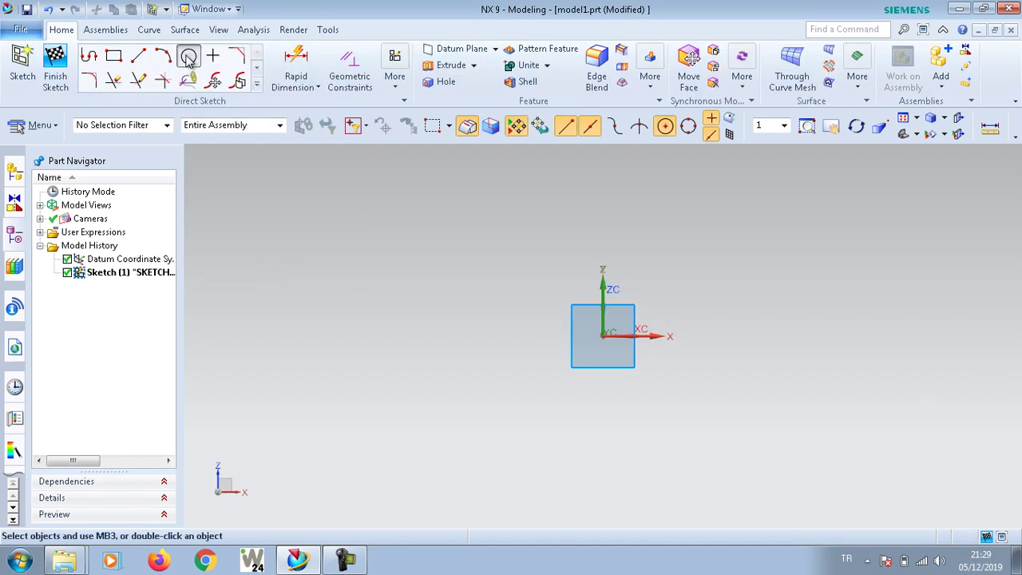
- Draw concentric 50 mm and 40 mm diameter circles centred at the origin
click(189, 58)
click(603, 336)
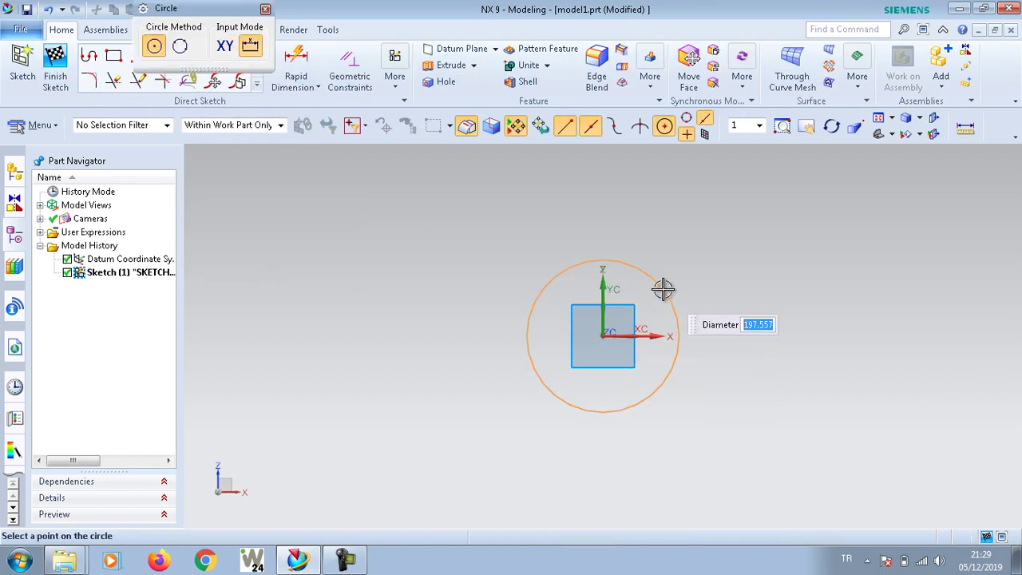
text(50)
key(Return)
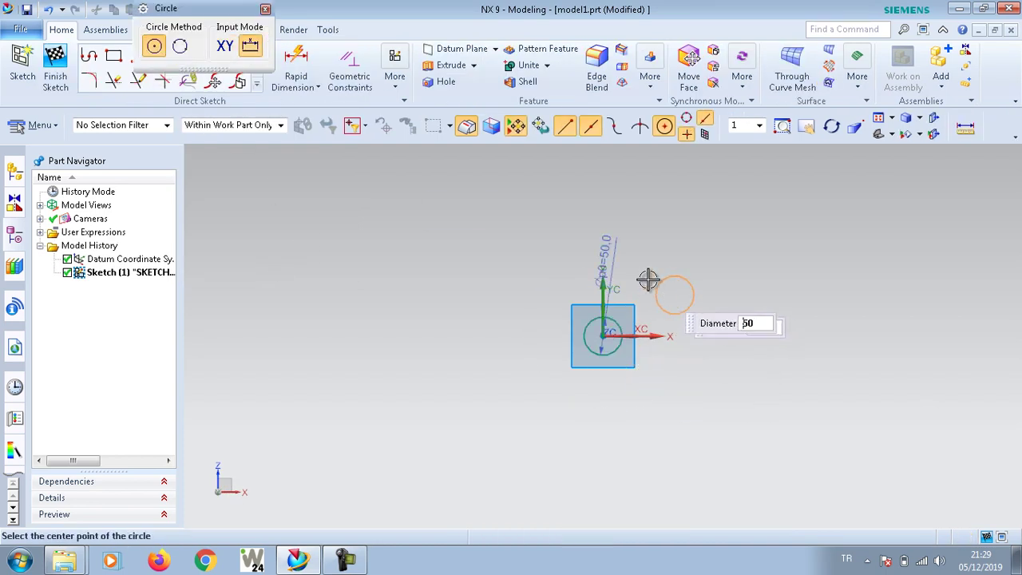
click(265, 9)
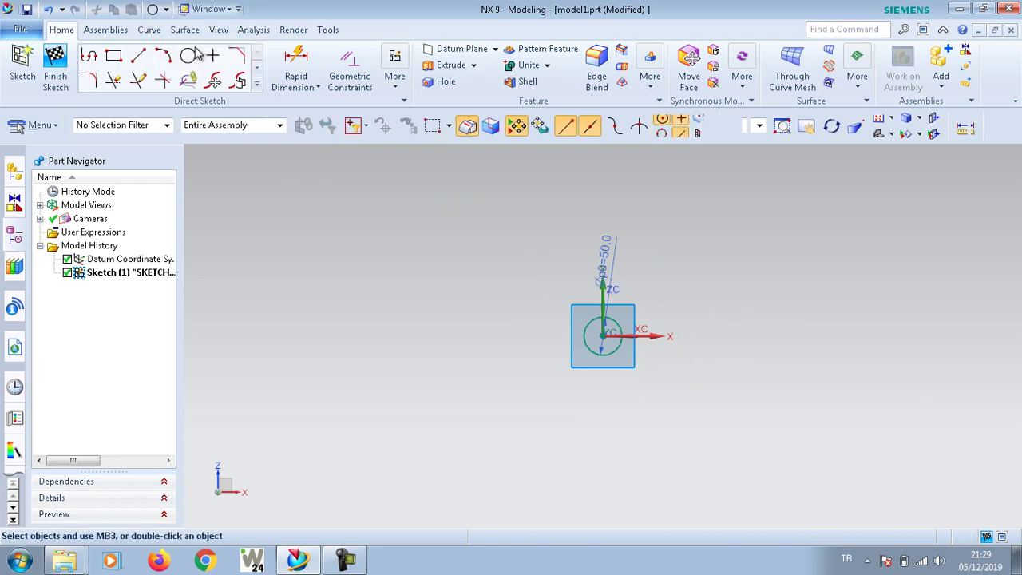
click(189, 58)
click(603, 336)
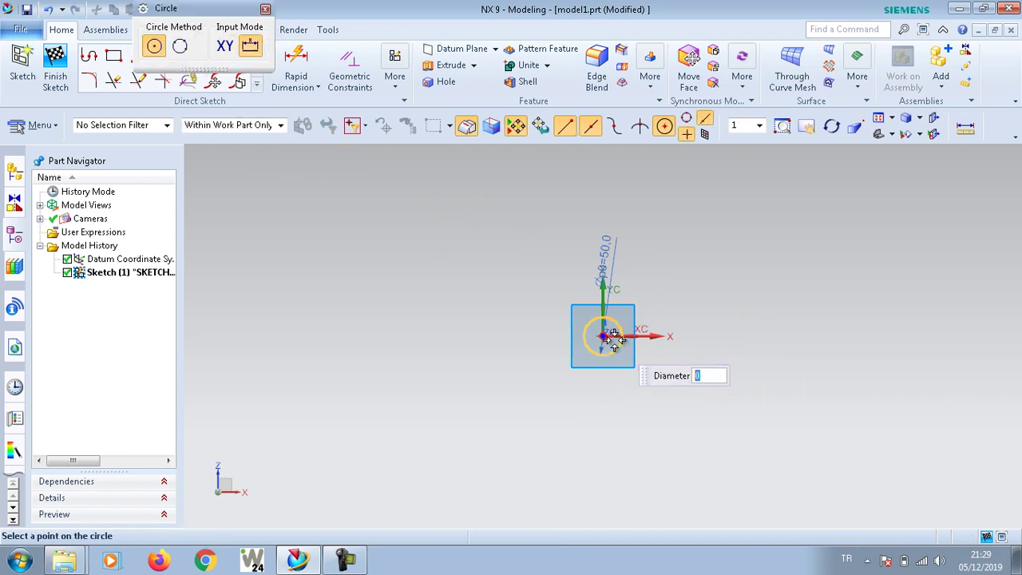
text(40)
key(Return)
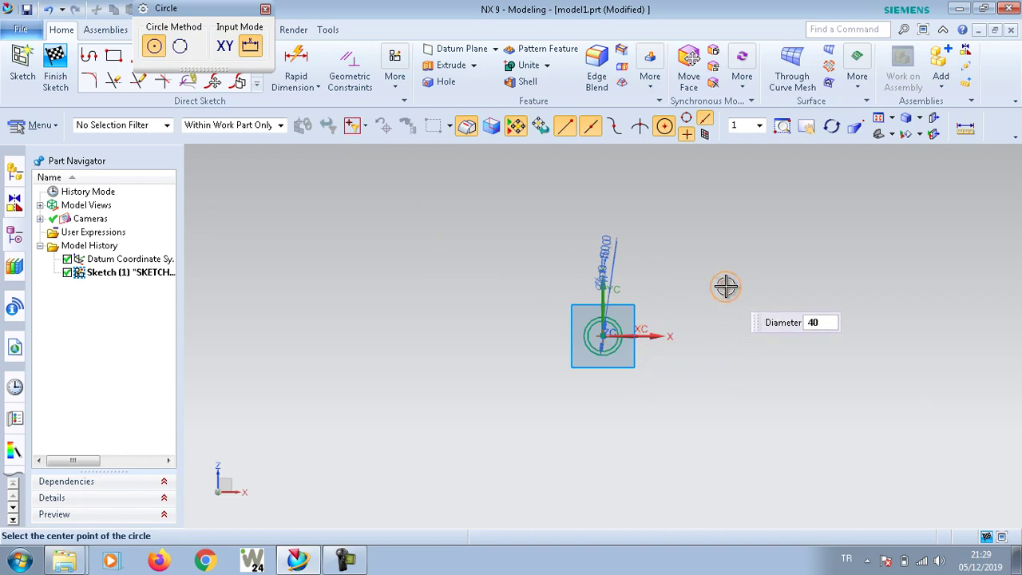
click(266, 9)
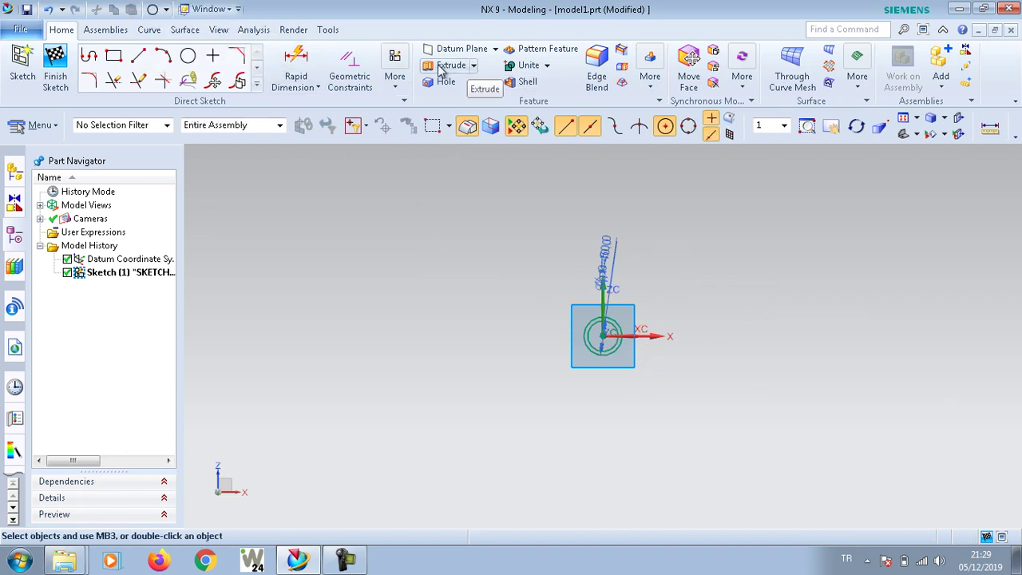
- Extrude both sketch circles 35 mm into a hollow tube
click(448, 65)
mouse_move(687, 440)
middle_down()
mouse_move(654, 308)
mouse_move(657, 384)
middle_up()
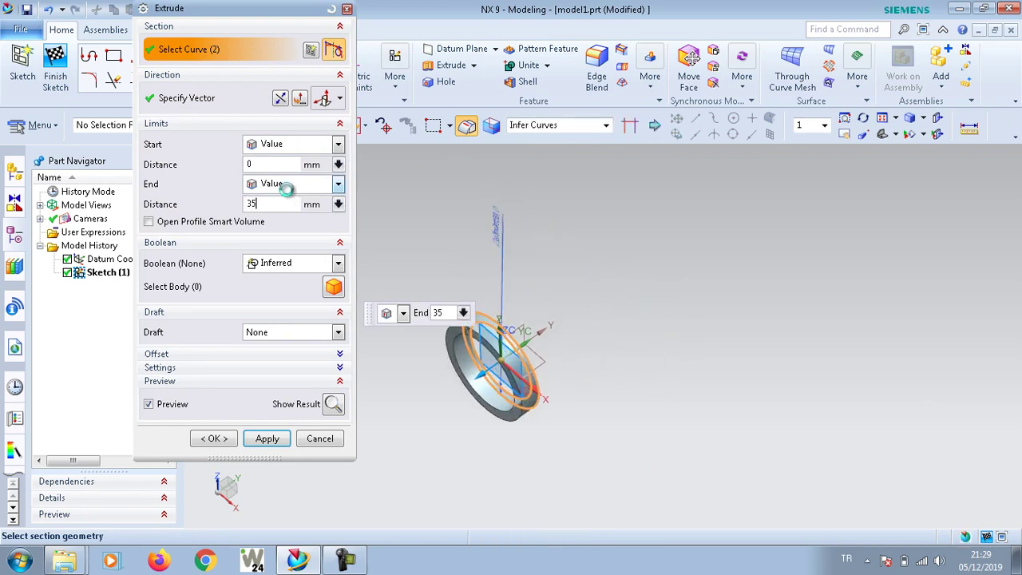
key(Return)
click(269, 438)
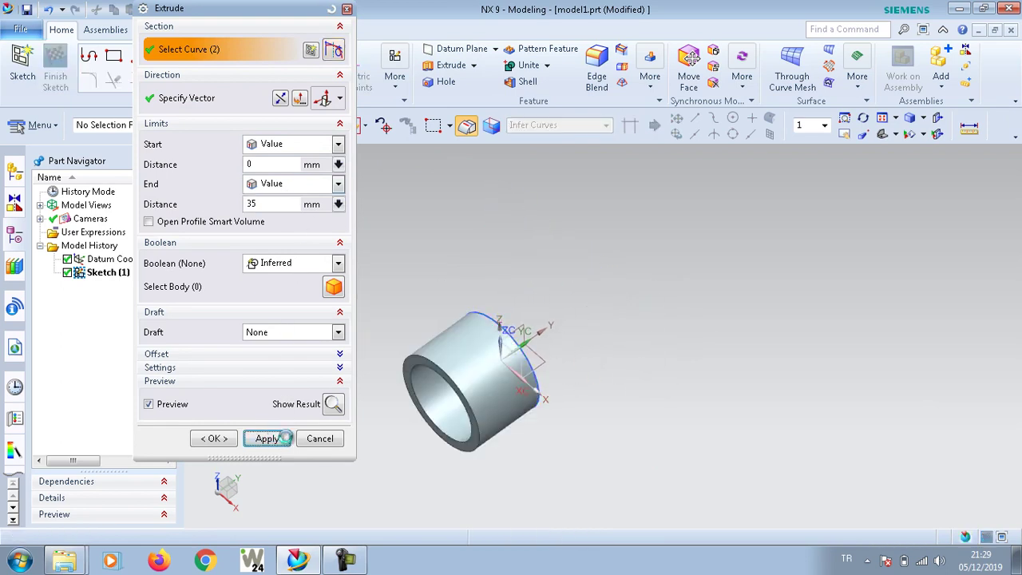
click(320, 439)
mouse_move(511, 343)
middle_down()
mouse_move(449, 351)
mouse_move(515, 320)
middle_up()
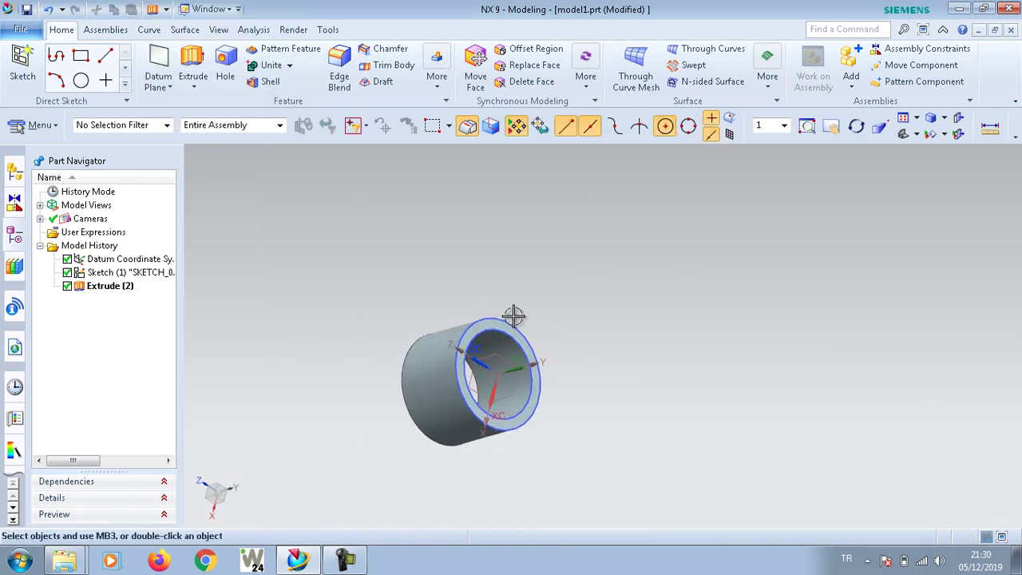
- Hide Sketch (1) and start a new sketch on the tube's end face
right_click(504, 320)
click(533, 35)
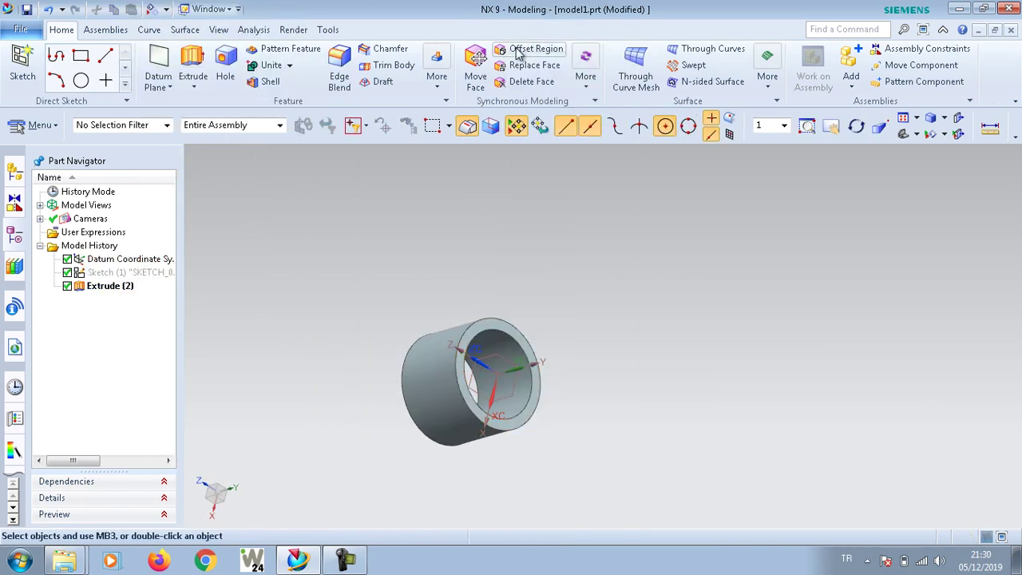
click(22, 68)
click(533, 352)
click(267, 265)
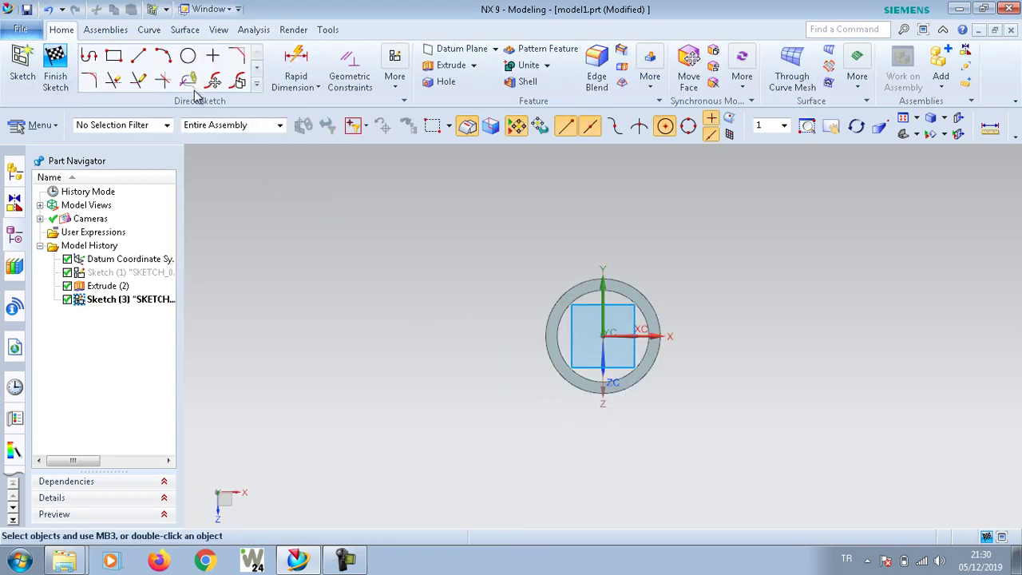
- Draw a 70 mm circle centred at the origin and finish the sketch
click(191, 56)
click(602, 335)
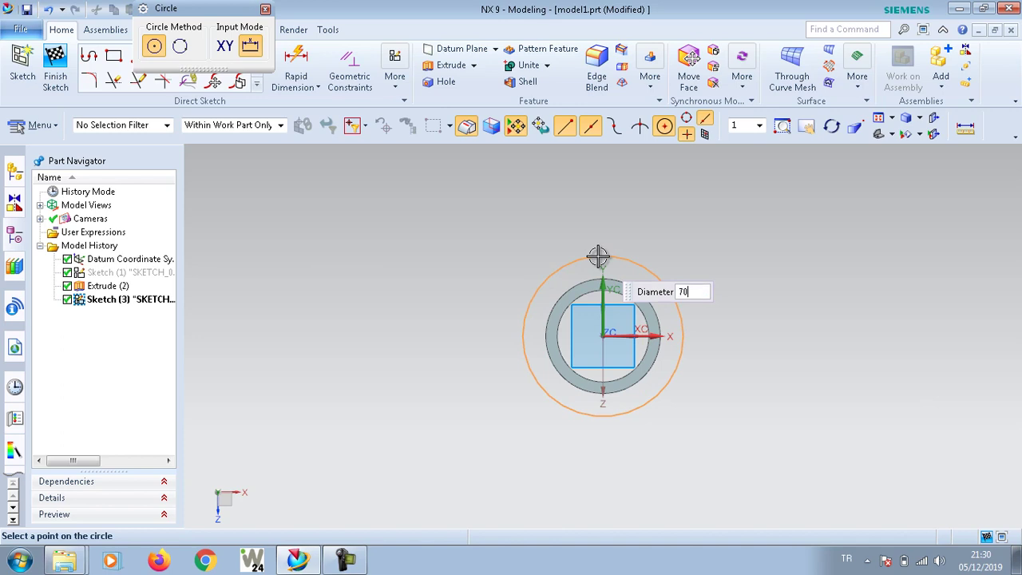
click(598, 257)
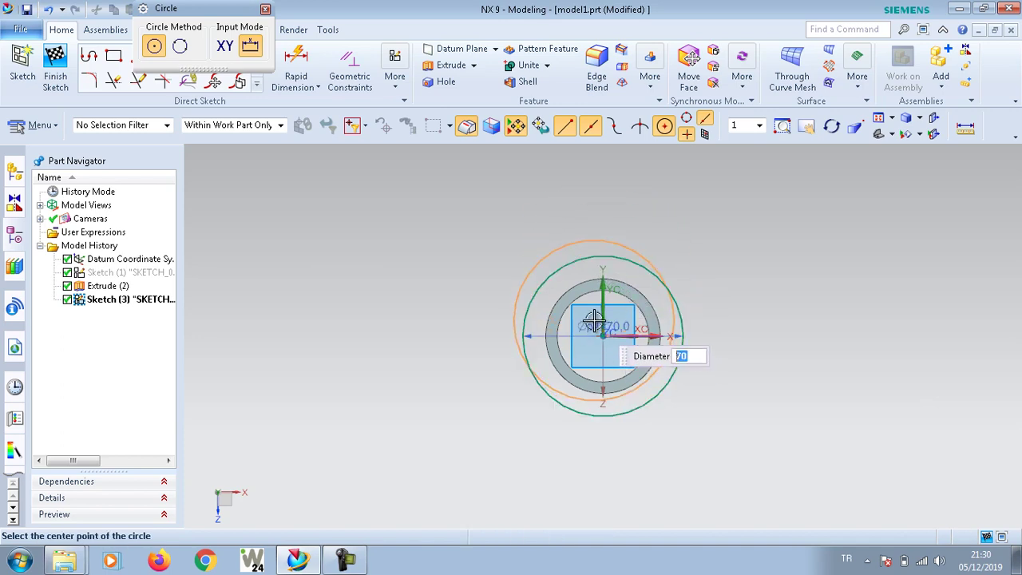
text(50)
key(Return)
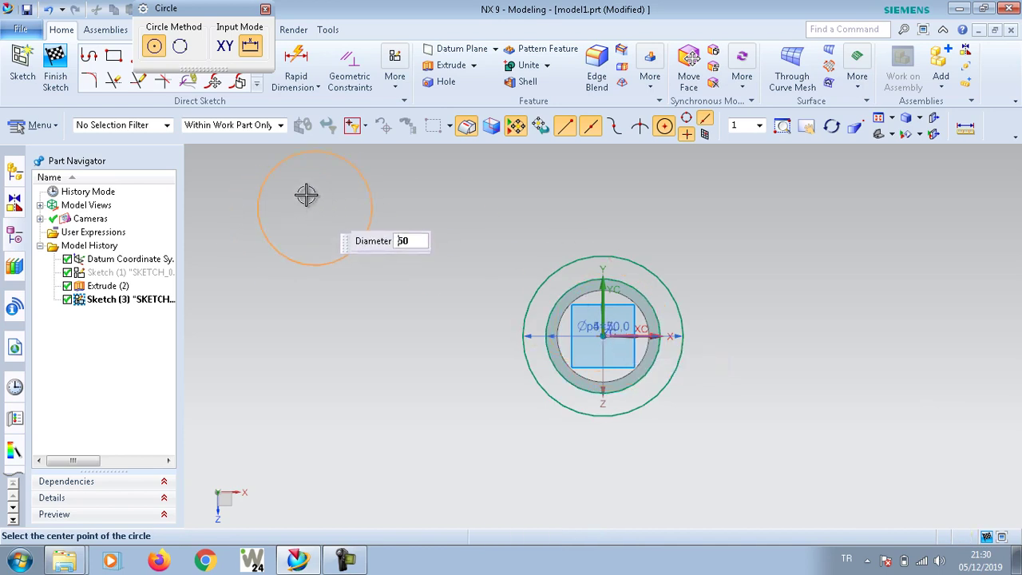
click(265, 8)
click(55, 65)
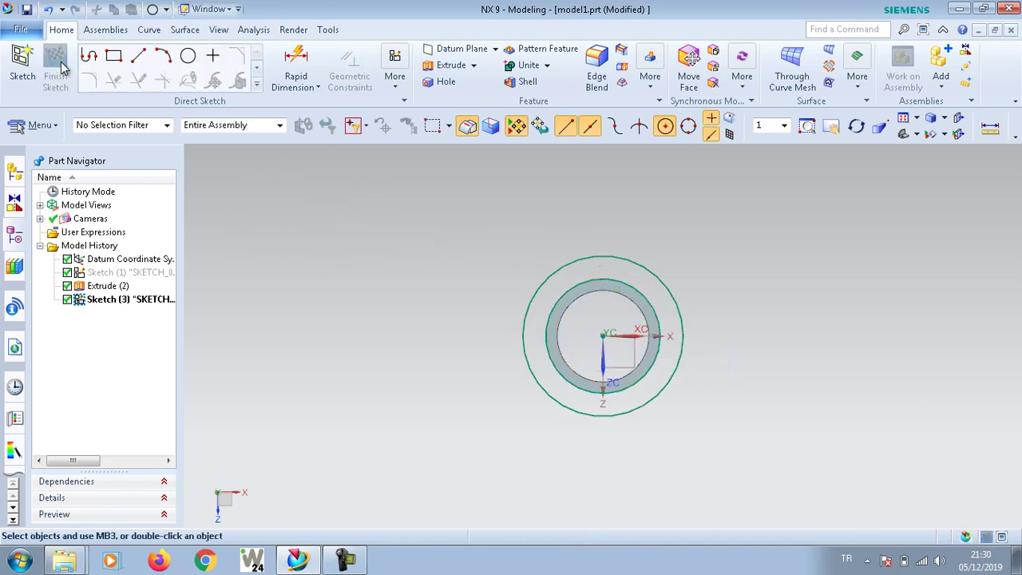
- Extrude the 70 mm sketch in the reversed direction as a flange united with the tube
key(x)
middle_drag(543, 311, 673, 376)
click(642, 261)
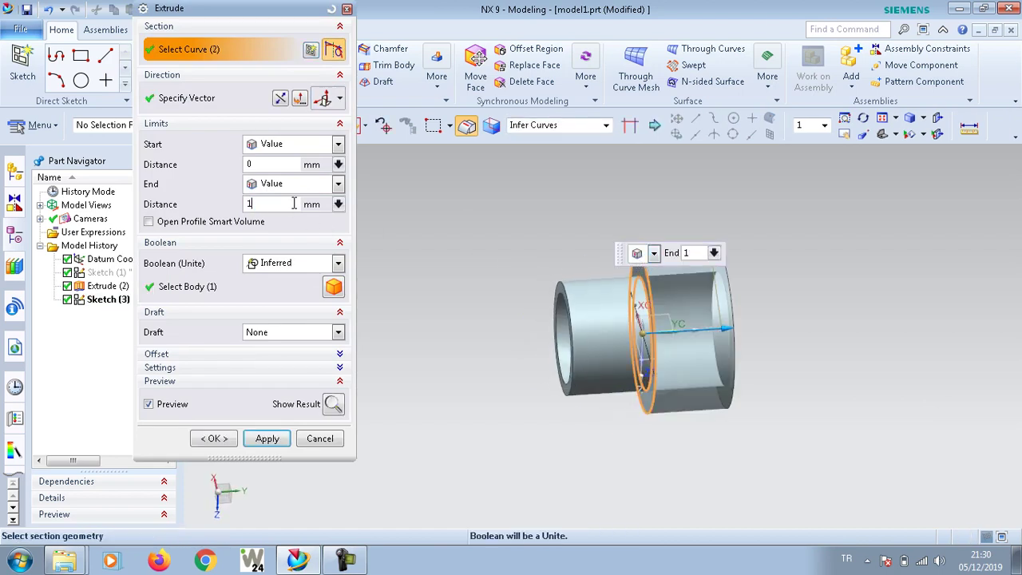
text(0)
click(281, 98)
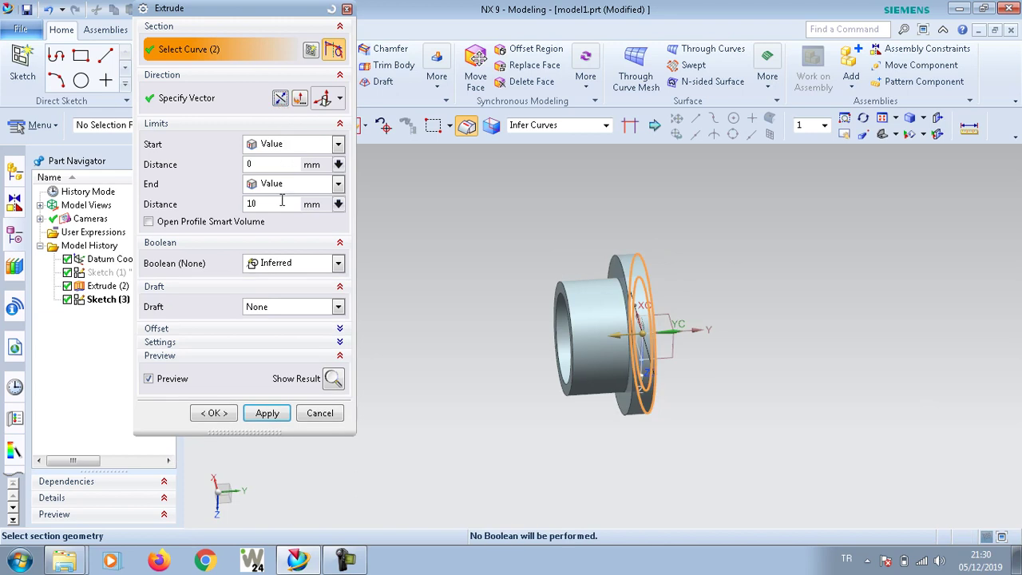
key(Return)
key(Return)
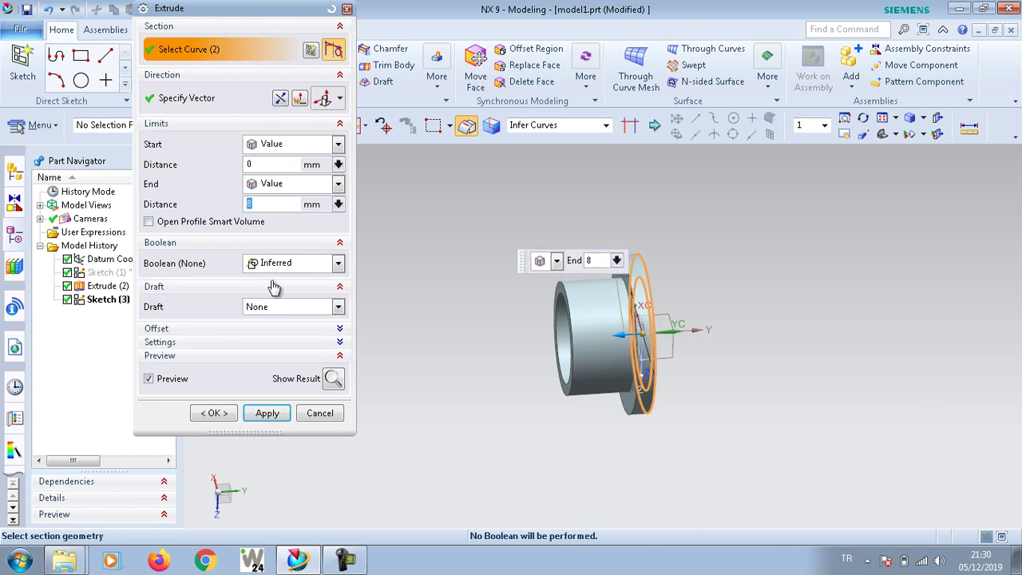
click(288, 263)
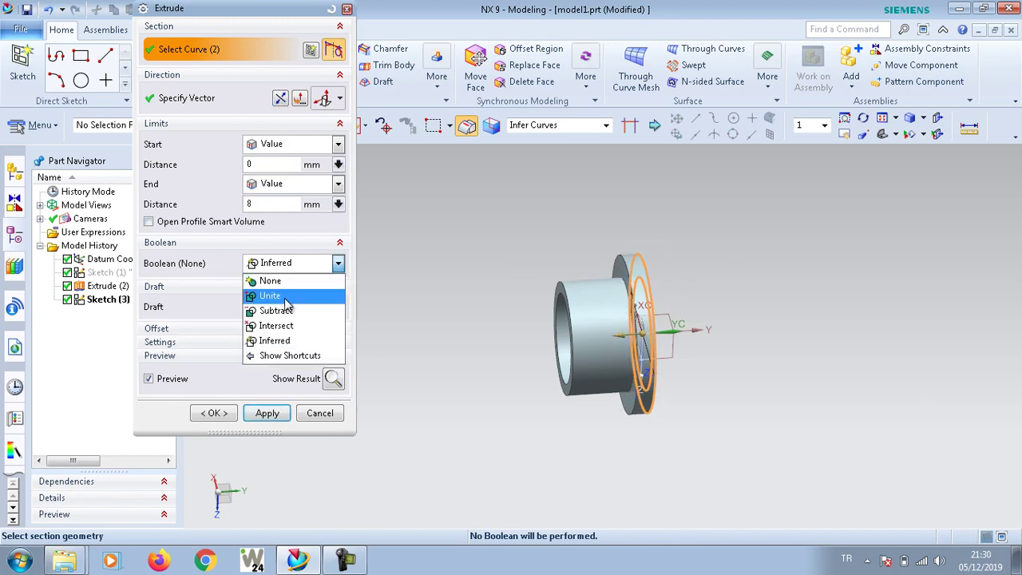
click(286, 297)
click(271, 438)
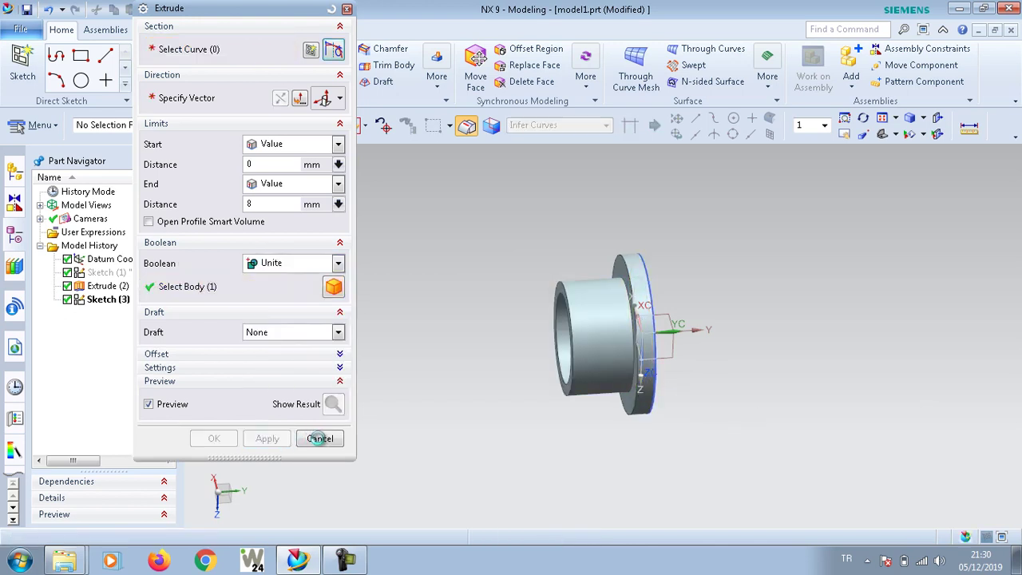
click(319, 439)
mouse_move(452, 420)
middle_down()
mouse_move(511, 411)
mouse_move(484, 429)
mouse_move(511, 400)
middle_up()
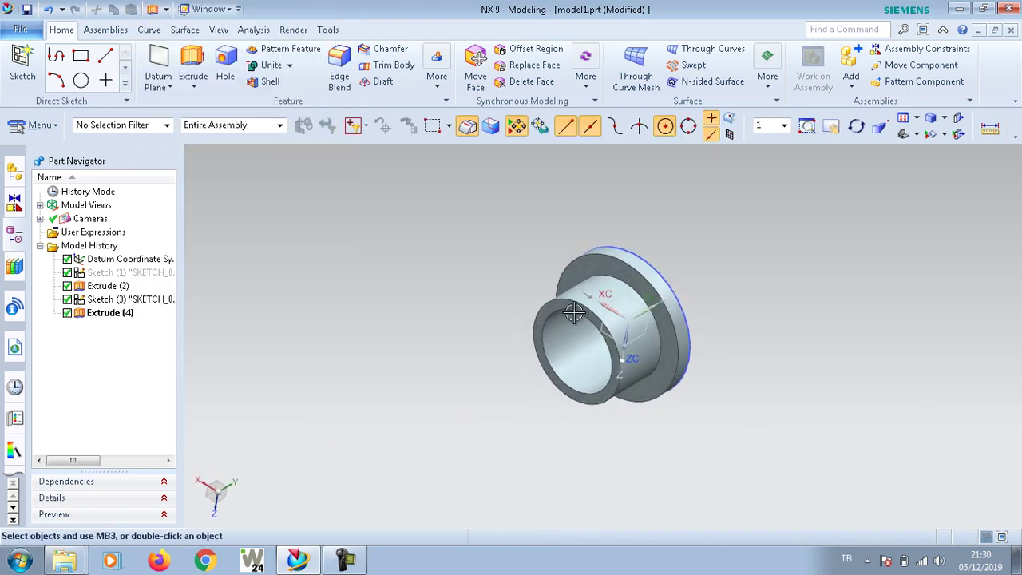
- Hide Sketch (3) in the Part Navigator and clear the selection
click(130, 299)
right_click(130, 299)
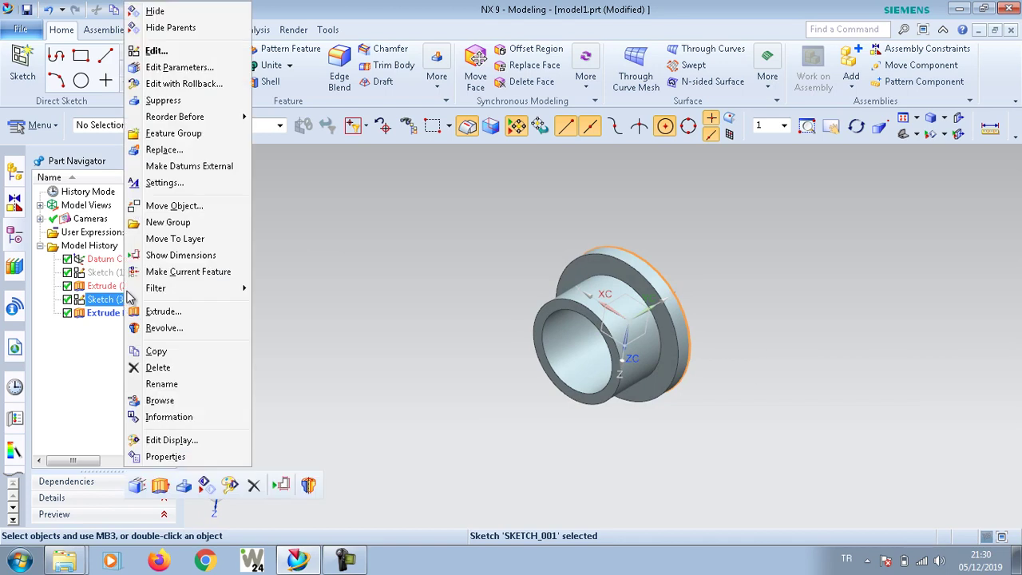
click(144, 14)
key(Escape)
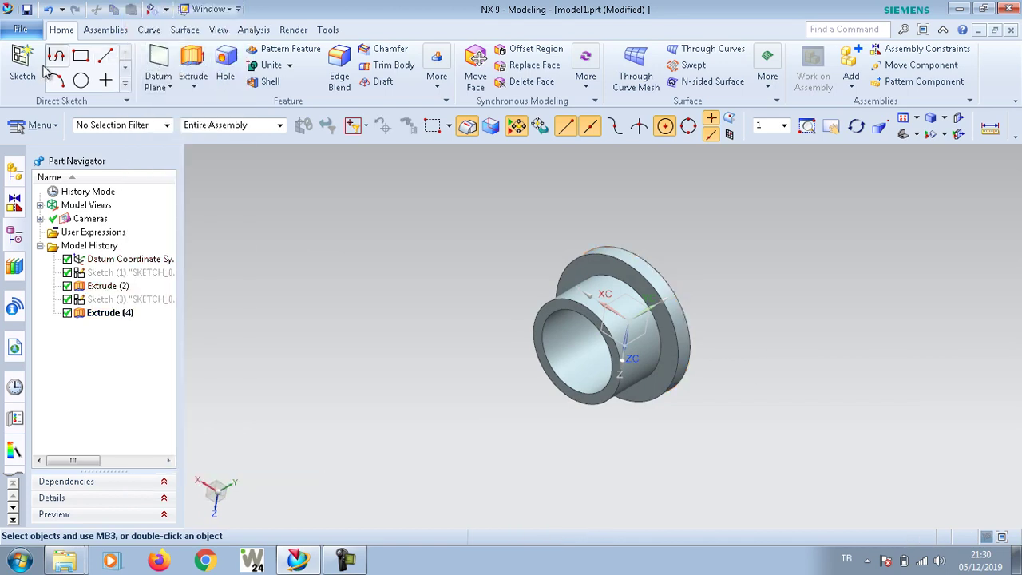
- Start a new sketch on the sleeve's front face
click(21, 68)
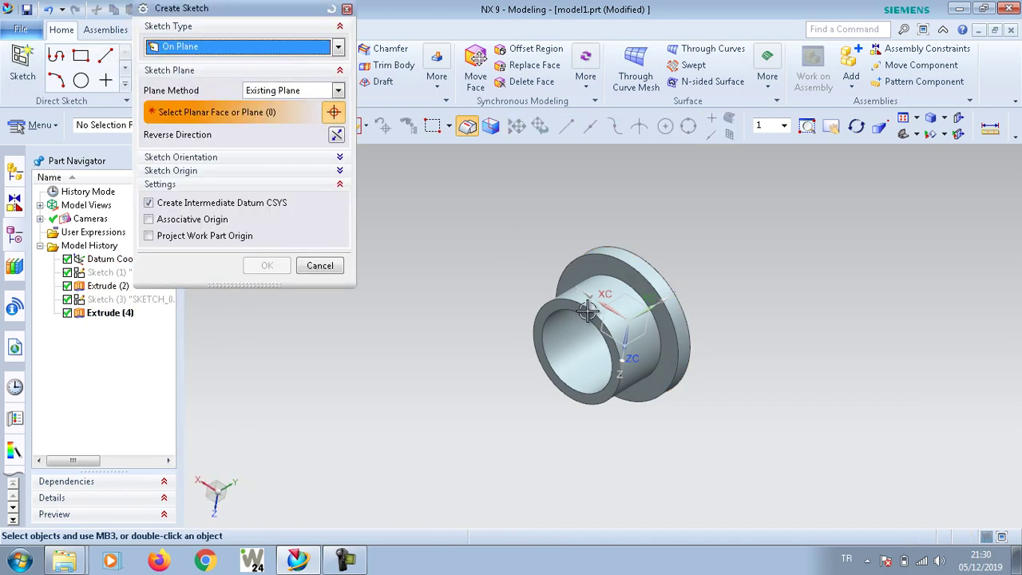
click(548, 314)
click(284, 267)
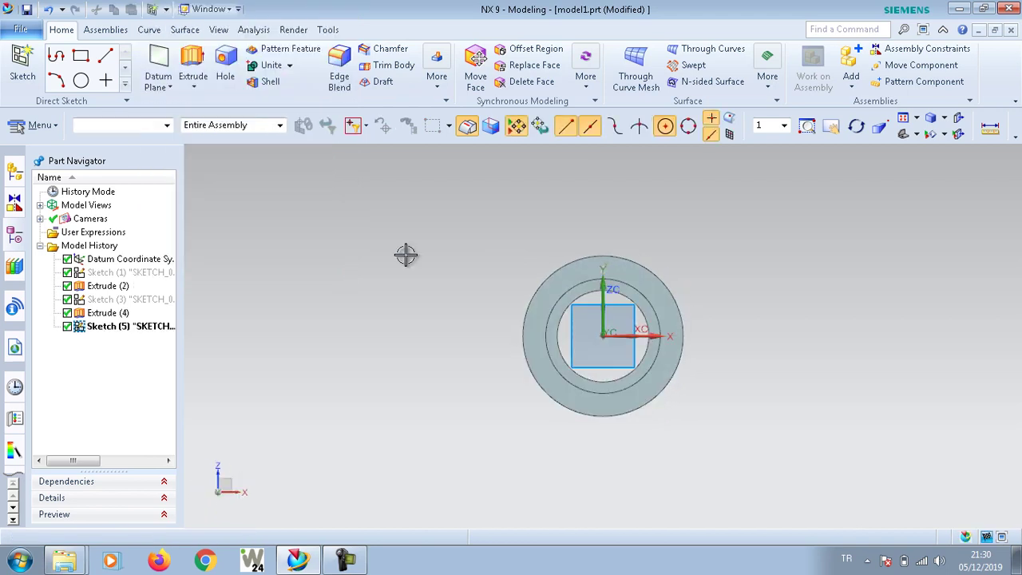
- Draw two circles at the origin, one on the sleeve edge and one 46 mm, and finish
click(190, 58)
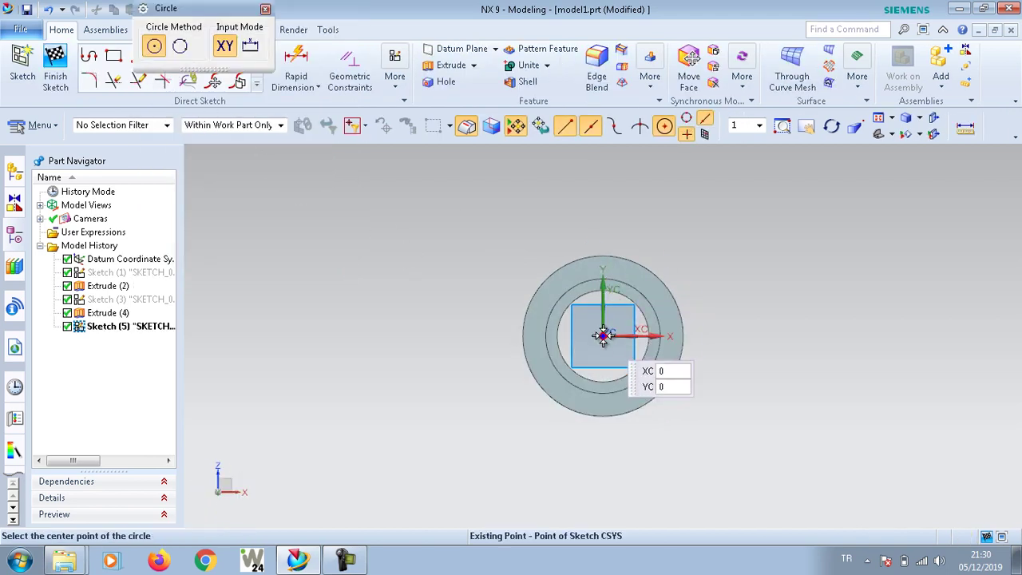
click(603, 336)
click(622, 280)
click(603, 336)
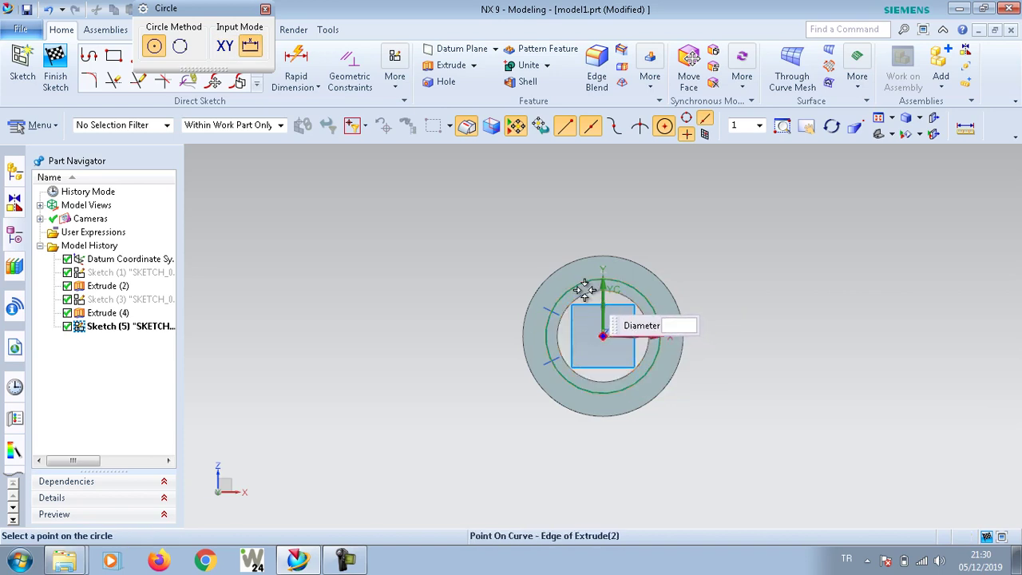
text(46)
key(Return)
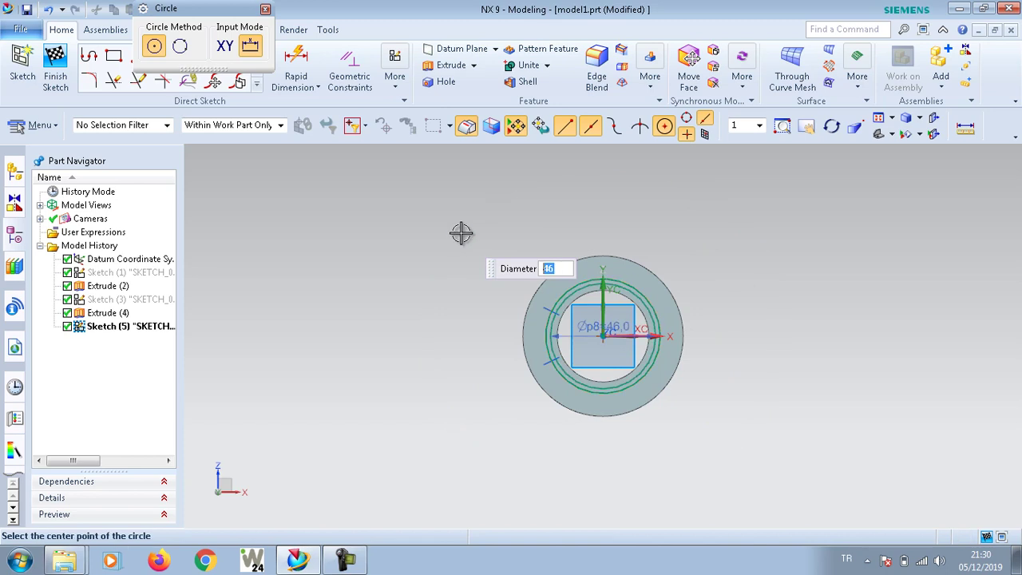
click(267, 11)
mouse_move(597, 219)
middle_down()
mouse_move(552, 226)
mouse_move(548, 246)
middle_up()
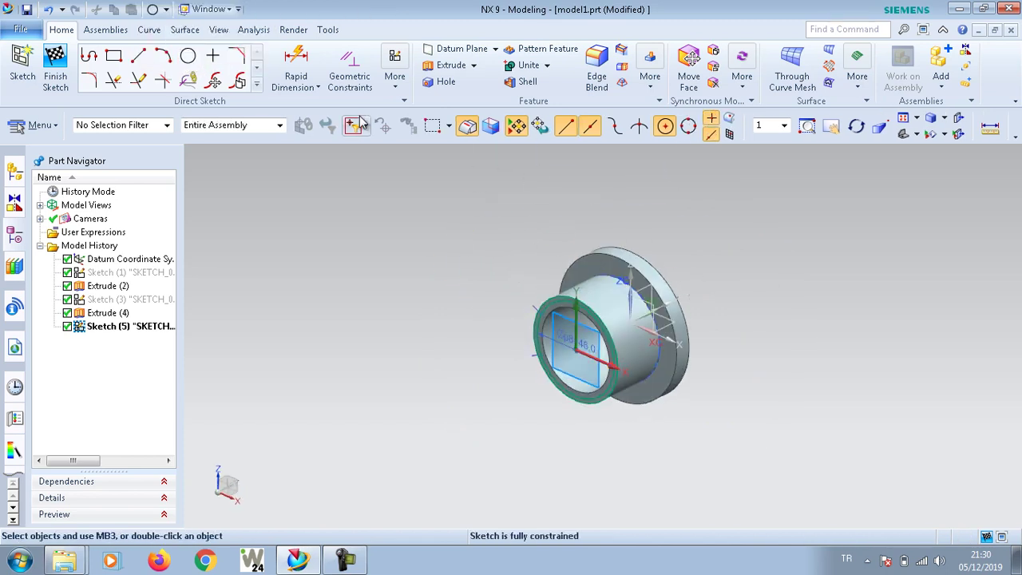
- Extrude Sketch (5) with start distance 6 and end distance 2
click(428, 65)
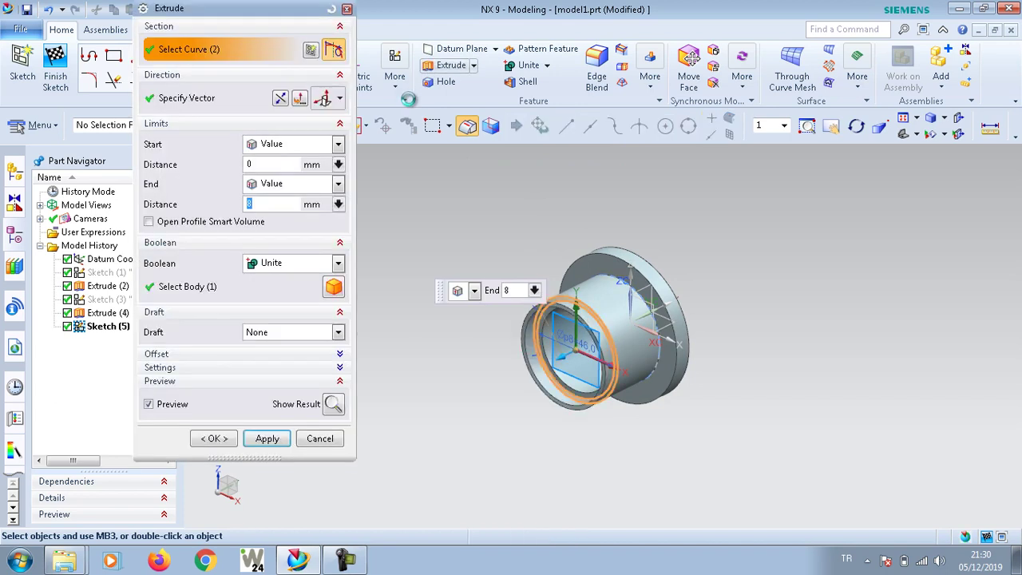
click(265, 163)
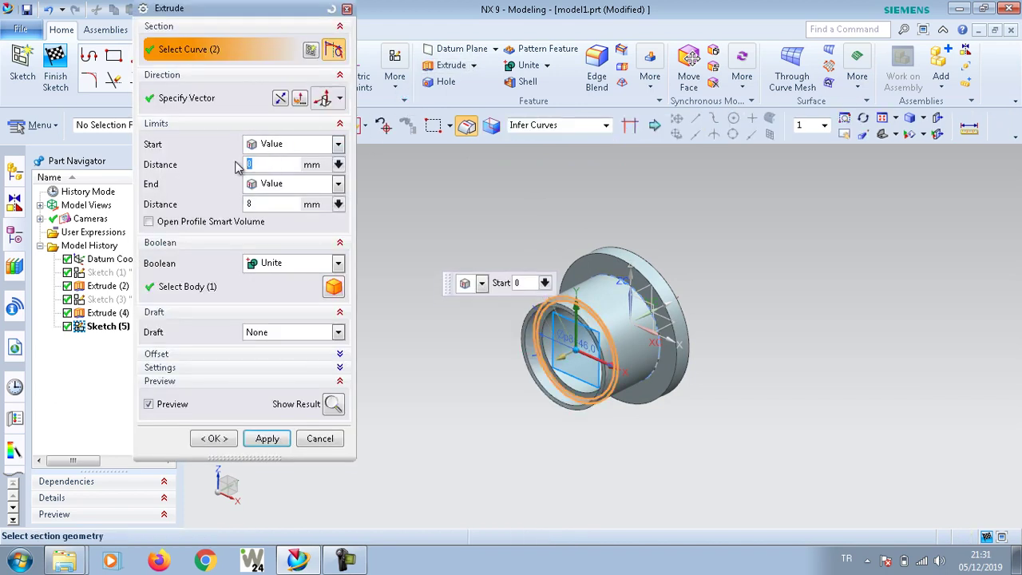
text(8)
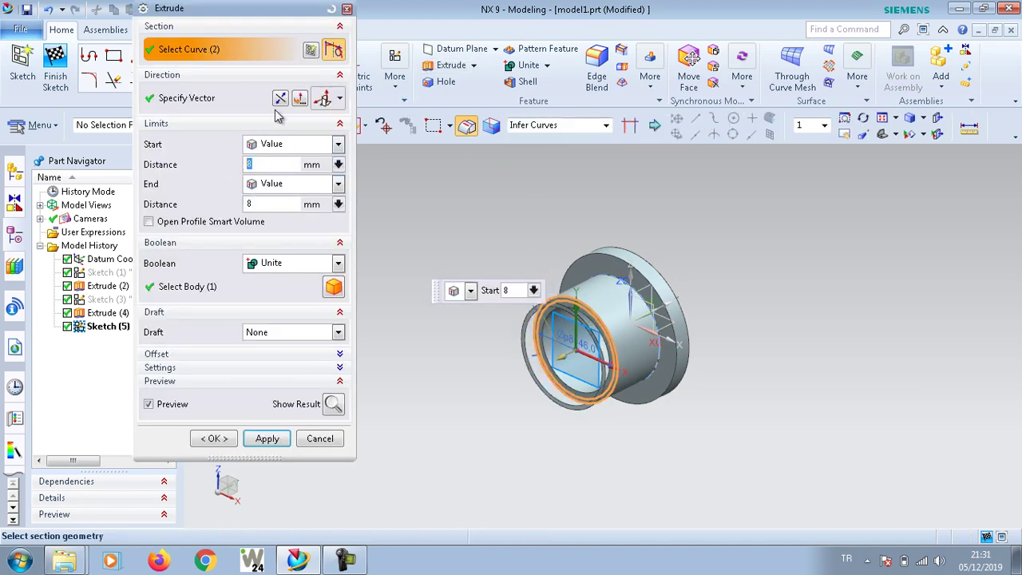
click(280, 98)
click(272, 203)
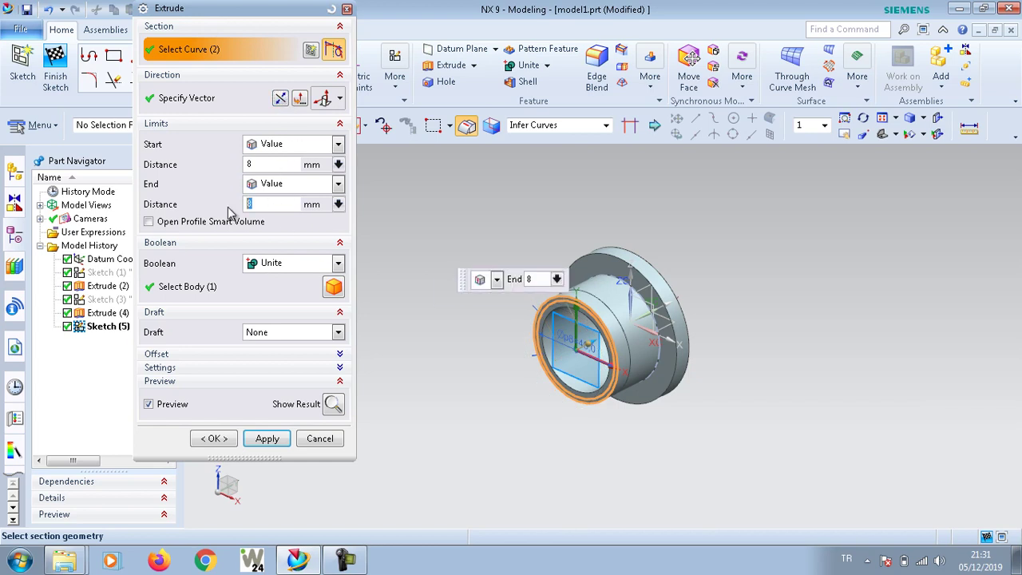
text(2)
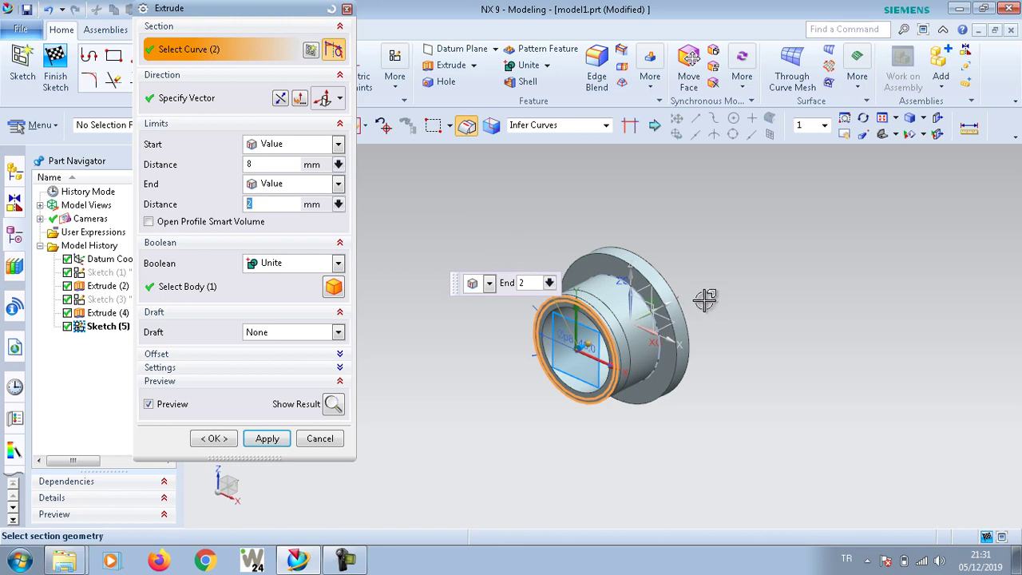
scroll(705, 304, up, 2)
scroll(699, 311, up, 3)
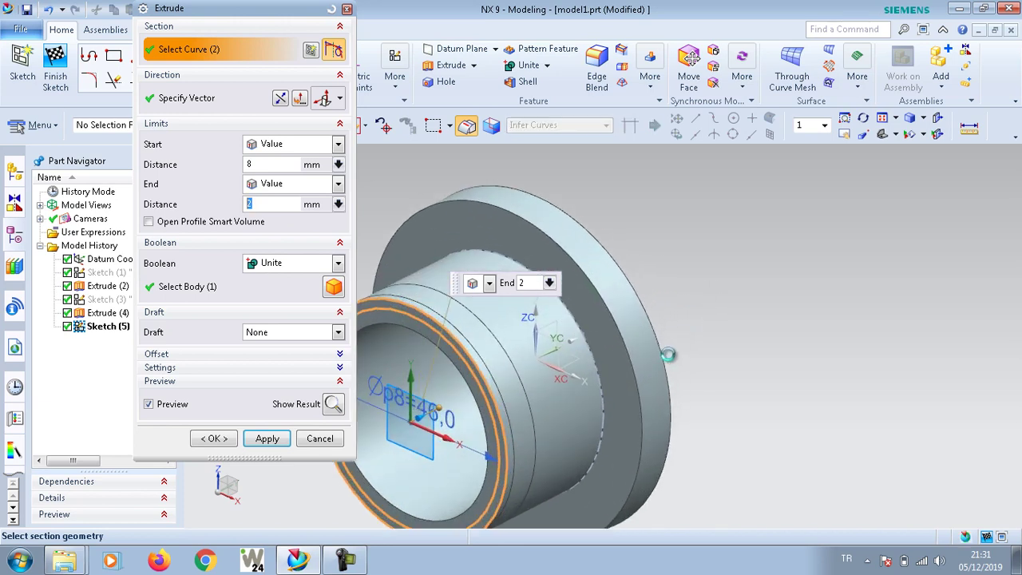
click(272, 163)
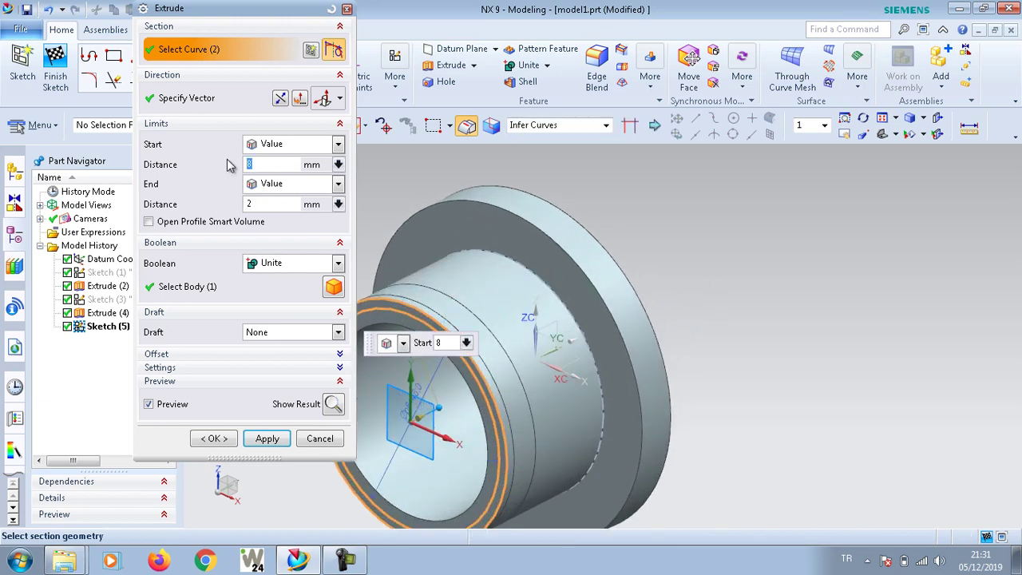
text(0)
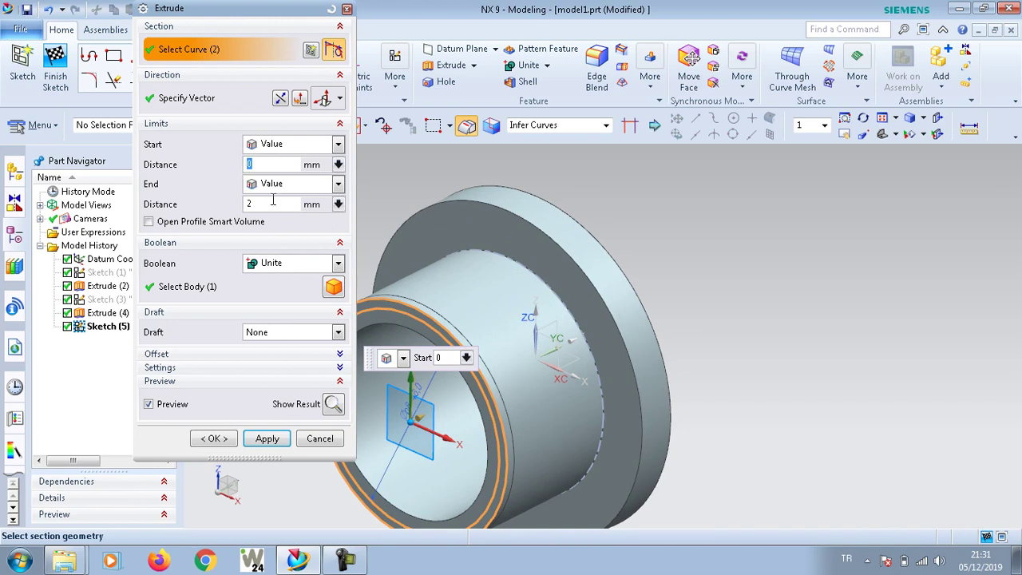
click(280, 102)
click(281, 109)
click(260, 163)
text(6)
key(Return)
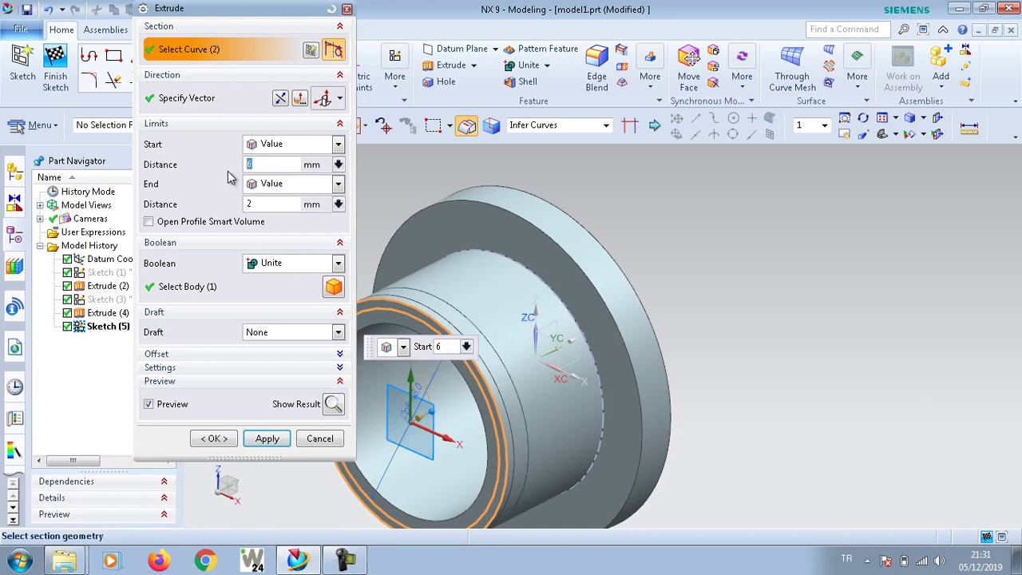
- Set the extrusion to Subtract to cut the groove into the tube
click(338, 263)
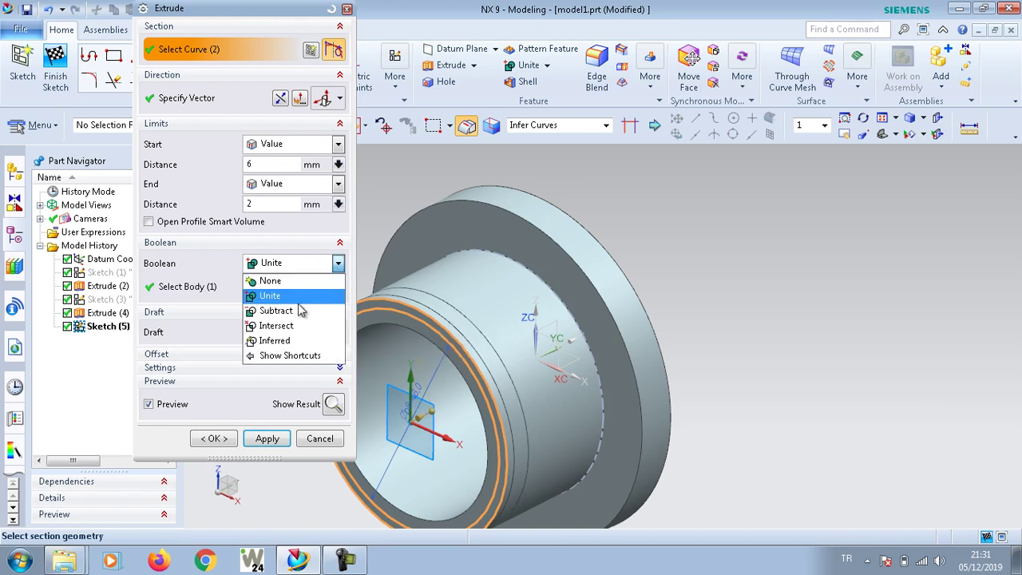
click(301, 311)
click(267, 438)
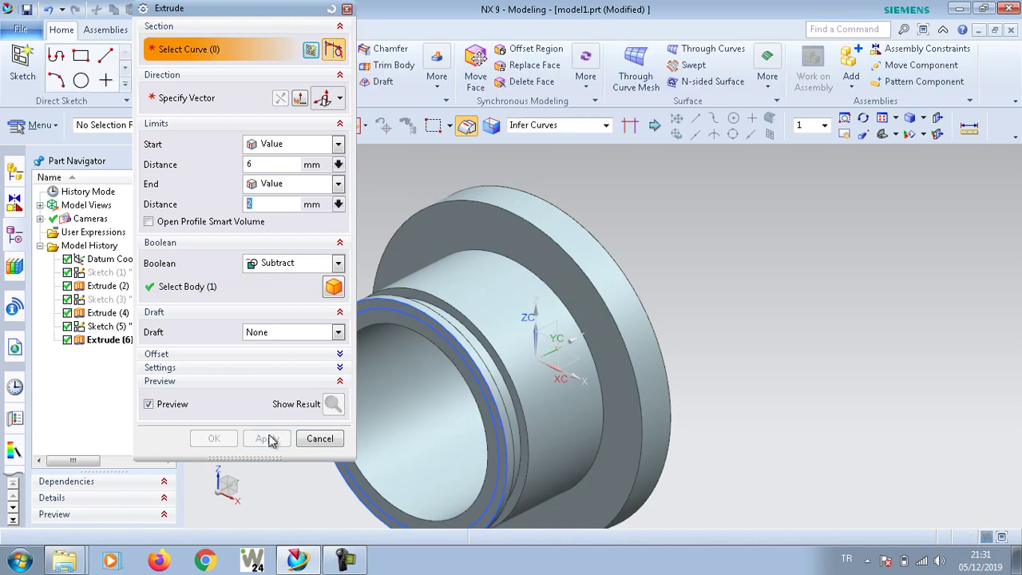
click(315, 438)
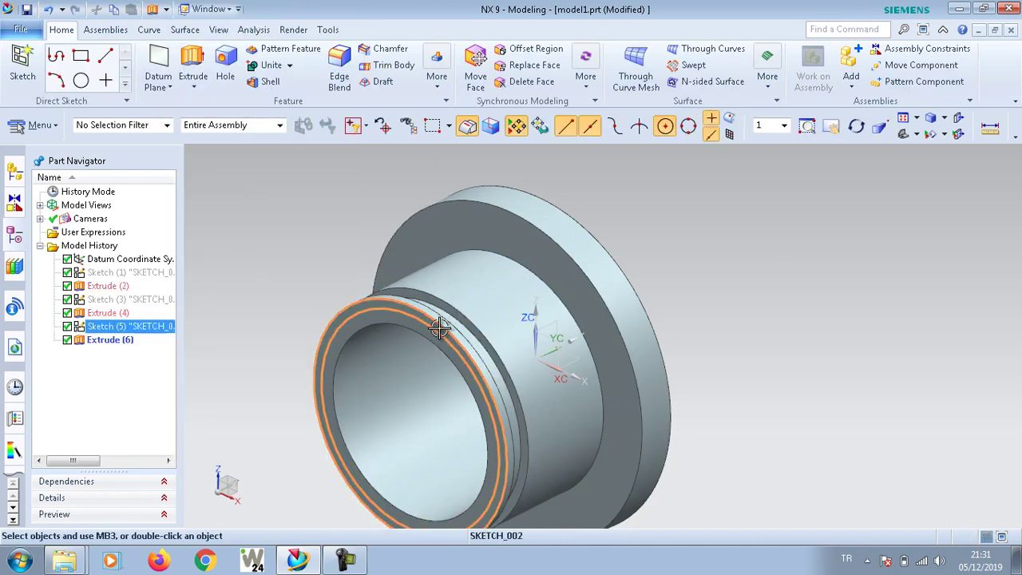
- Hide Sketch (5) and start a new sketch on the flange face
right_click(445, 321)
click(471, 34)
mouse_move(365, 258)
middle_down()
mouse_move(387, 289)
mouse_move(347, 205)
middle_up()
click(23, 64)
click(452, 211)
click(278, 264)
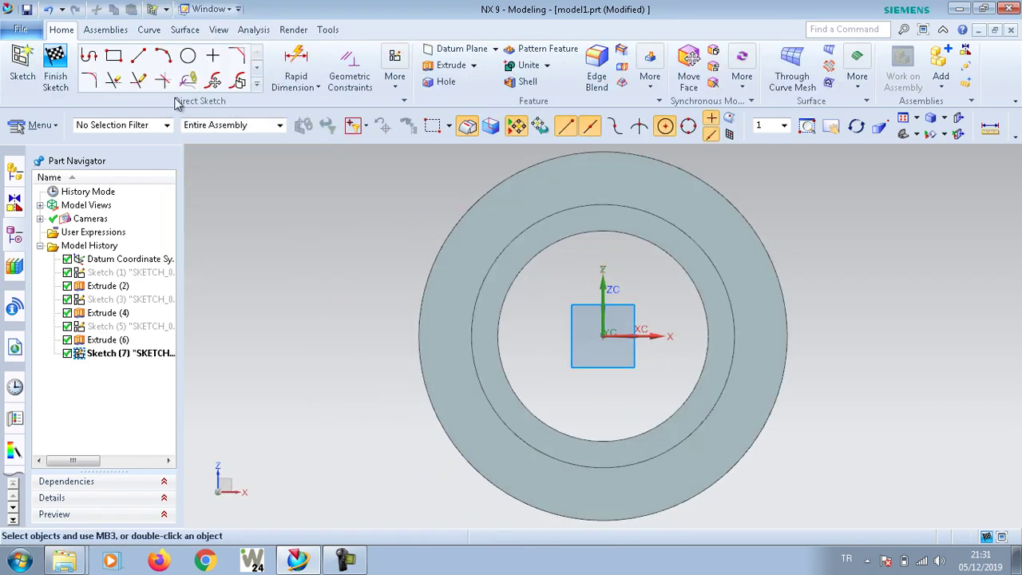
- Draw a 30 mm horizontal line from the origin and a 5.5 mm circle at its end
click(139, 56)
click(603, 335)
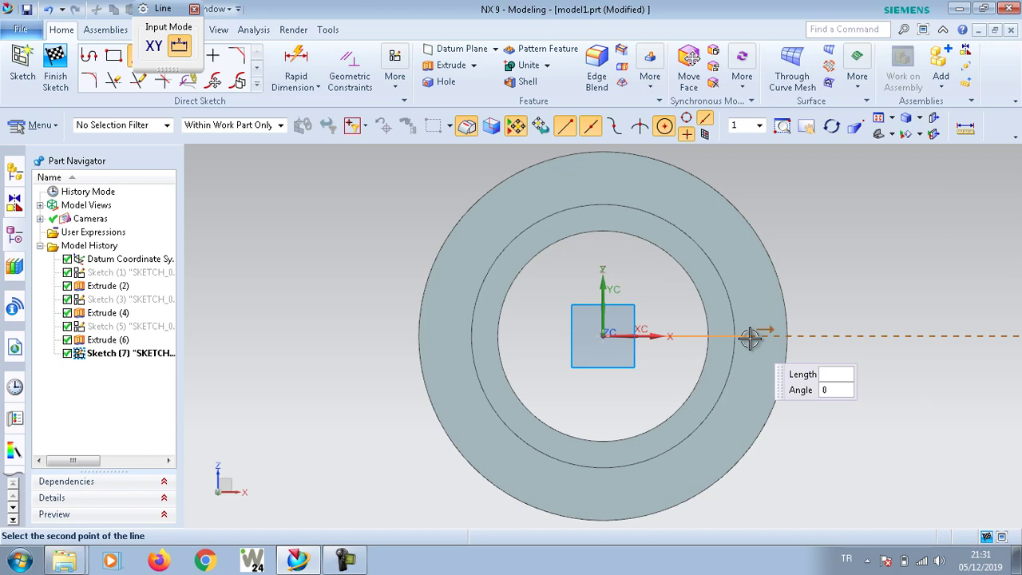
text(30)
key(Return)
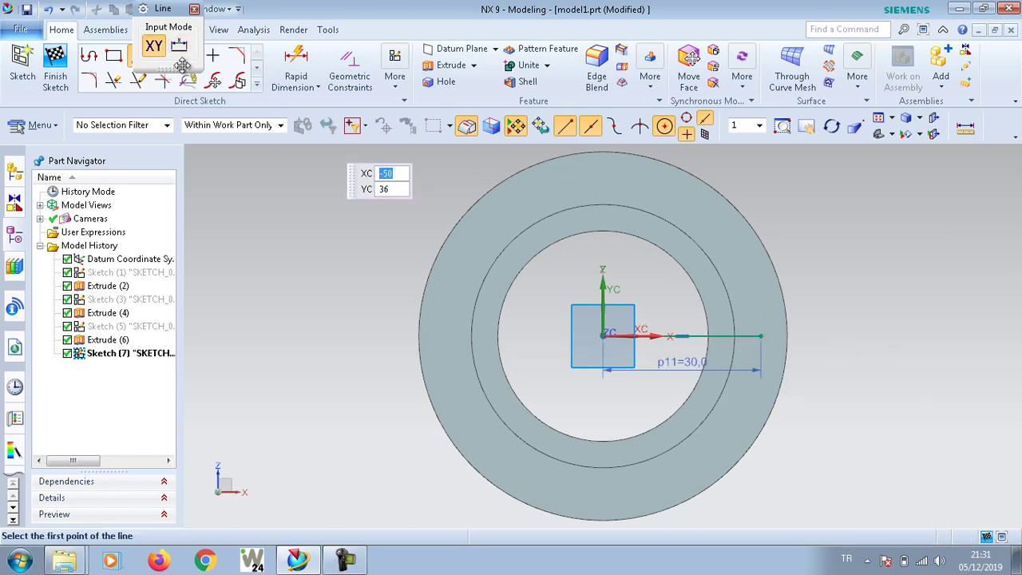
click(194, 9)
key(o)
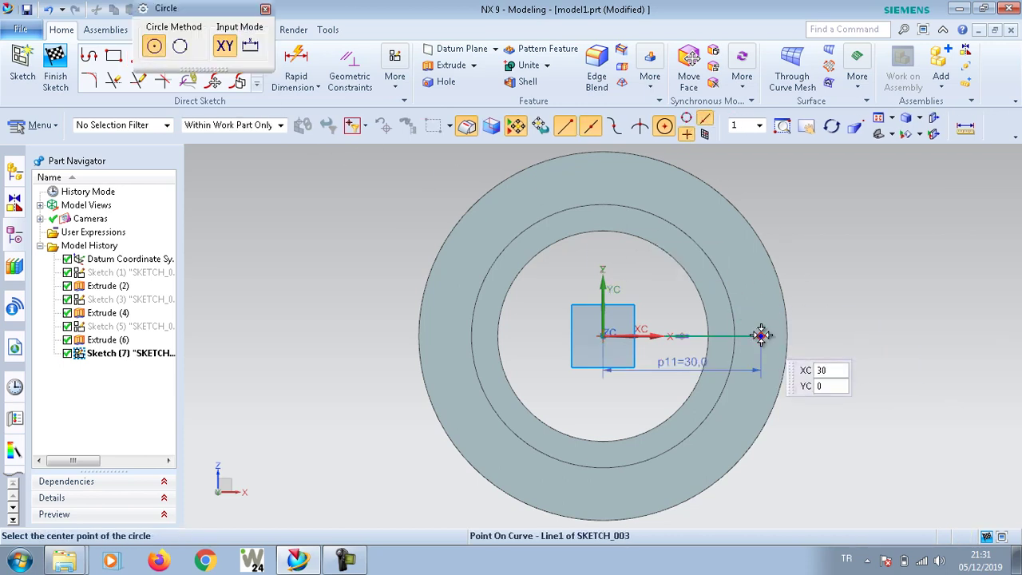
click(760, 336)
text(5.5)
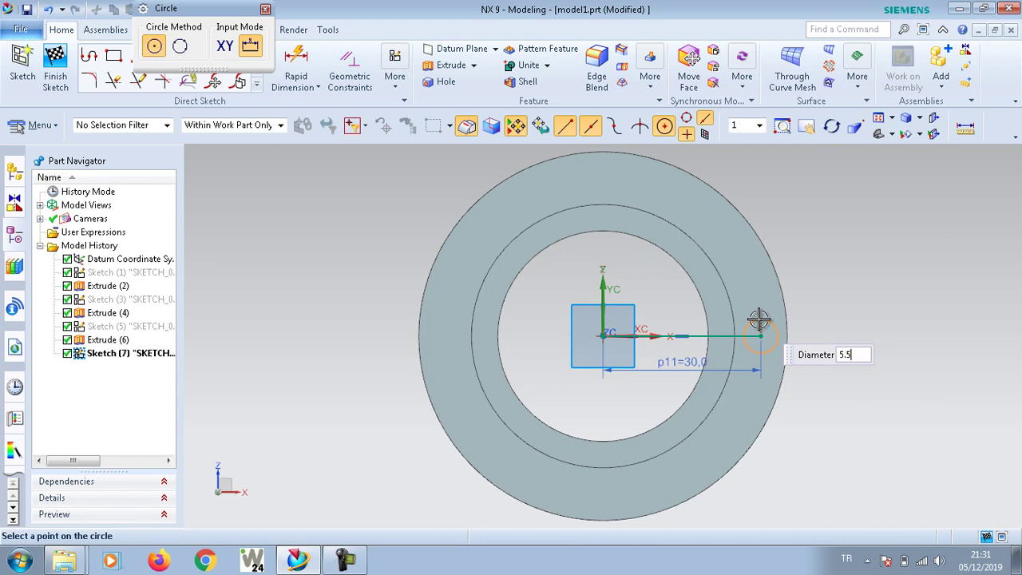
key(Return)
click(718, 336)
key(Escape)
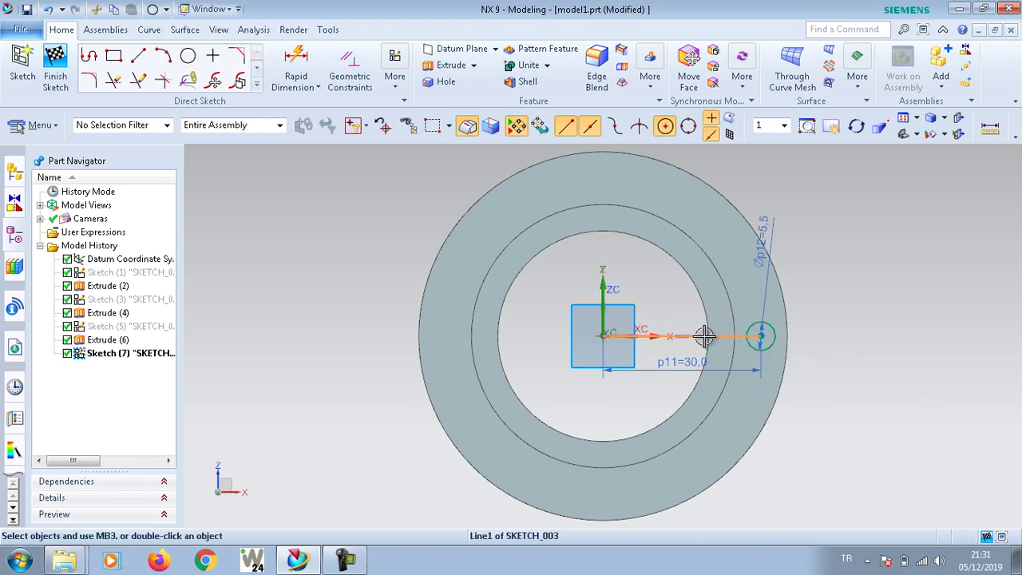
key(Escape)
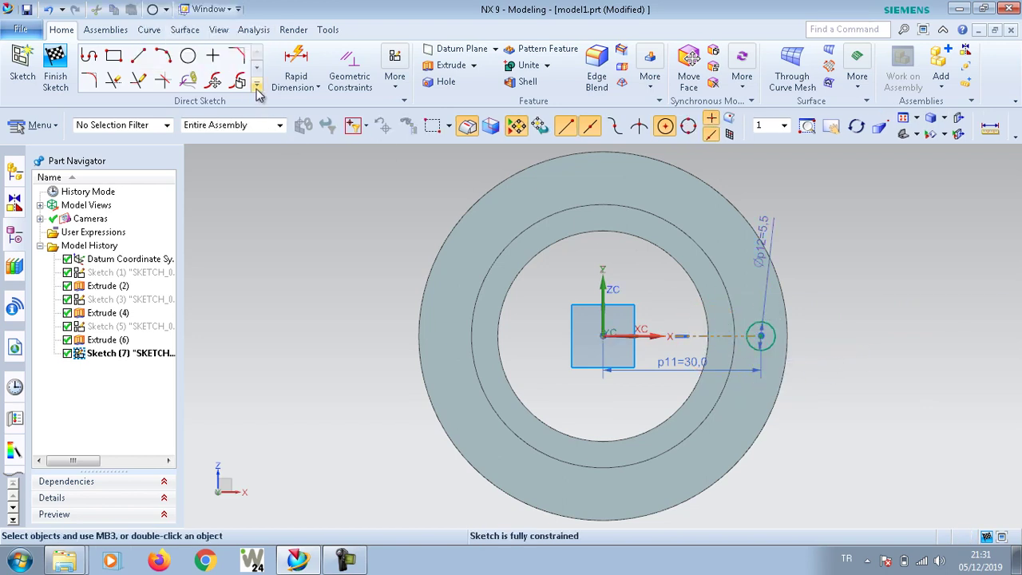
click(258, 85)
- Circularly pattern the 5.5 mm circle around the origin, 8 copies over 360°
click(215, 173)
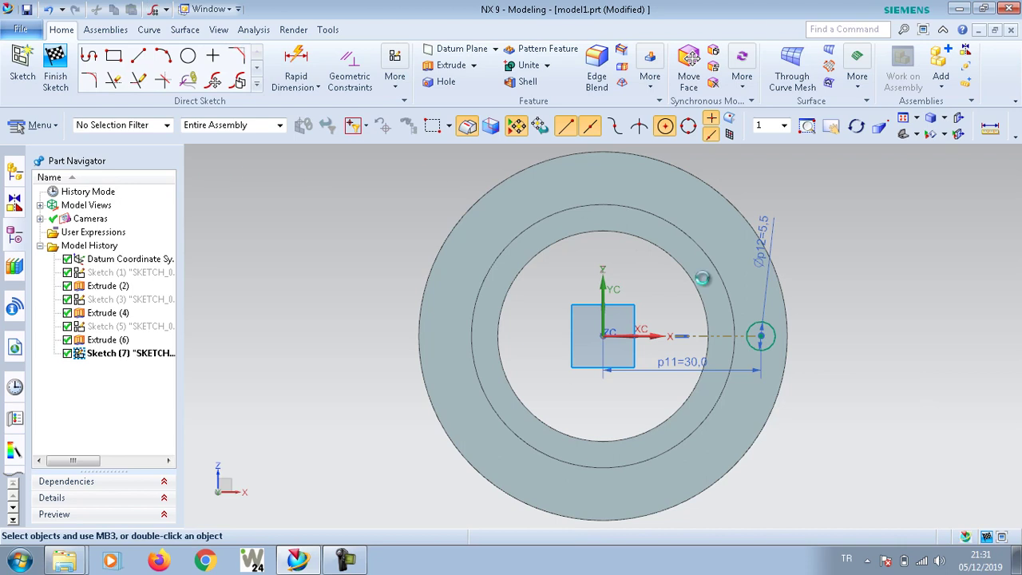
click(757, 318)
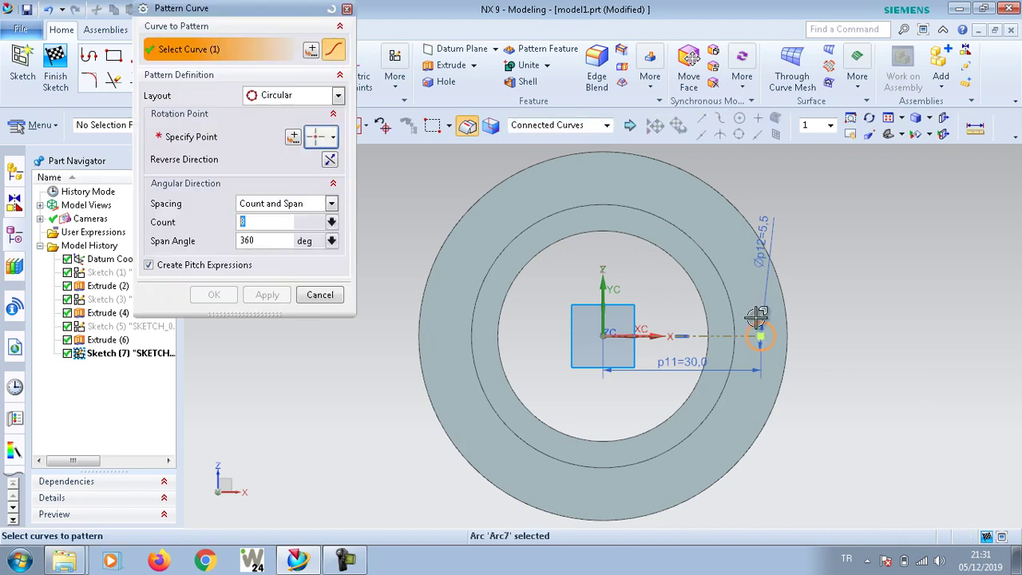
click(313, 136)
click(267, 268)
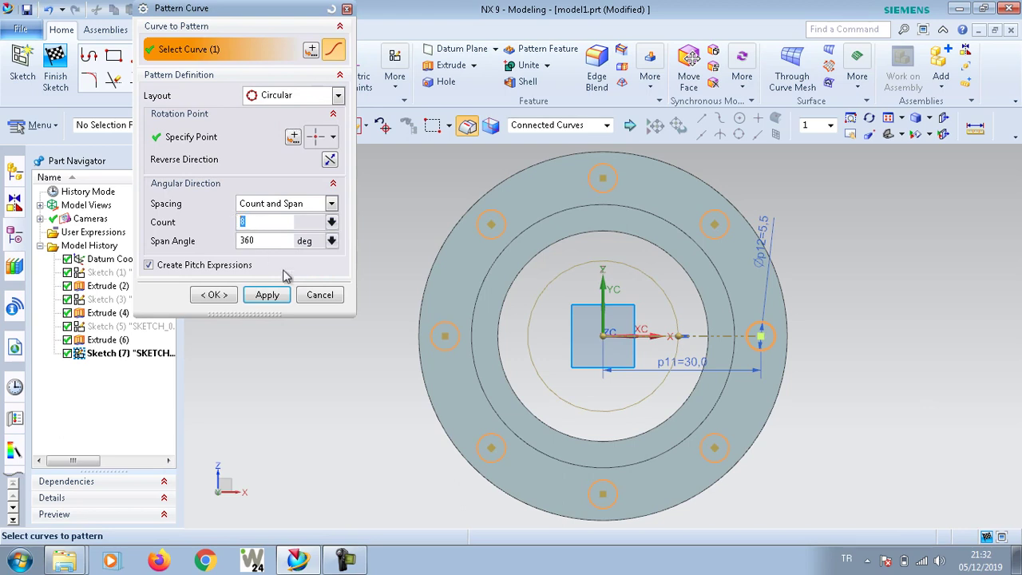
click(267, 294)
key(Escape)
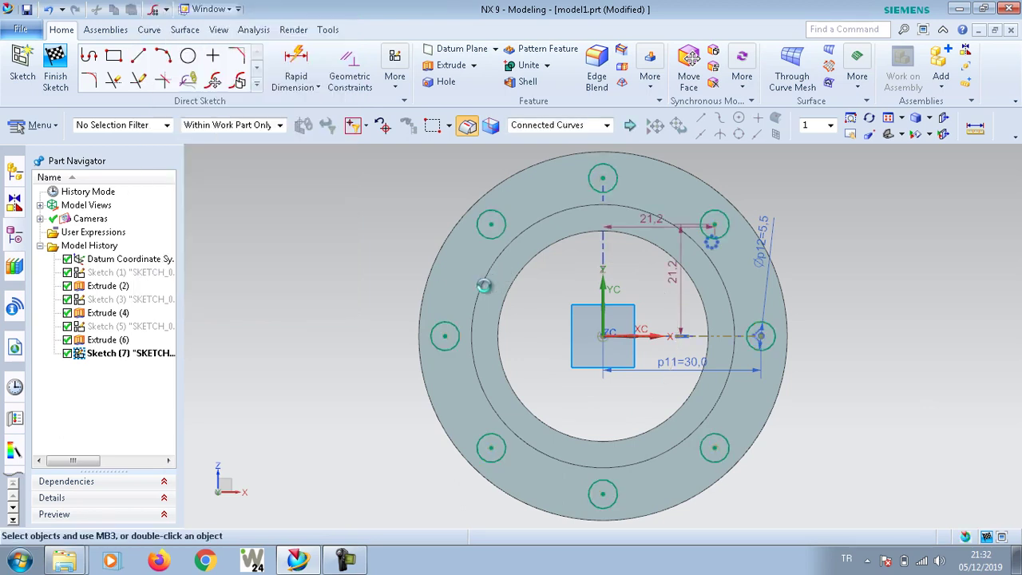
middle_drag(484, 286, 311, 187)
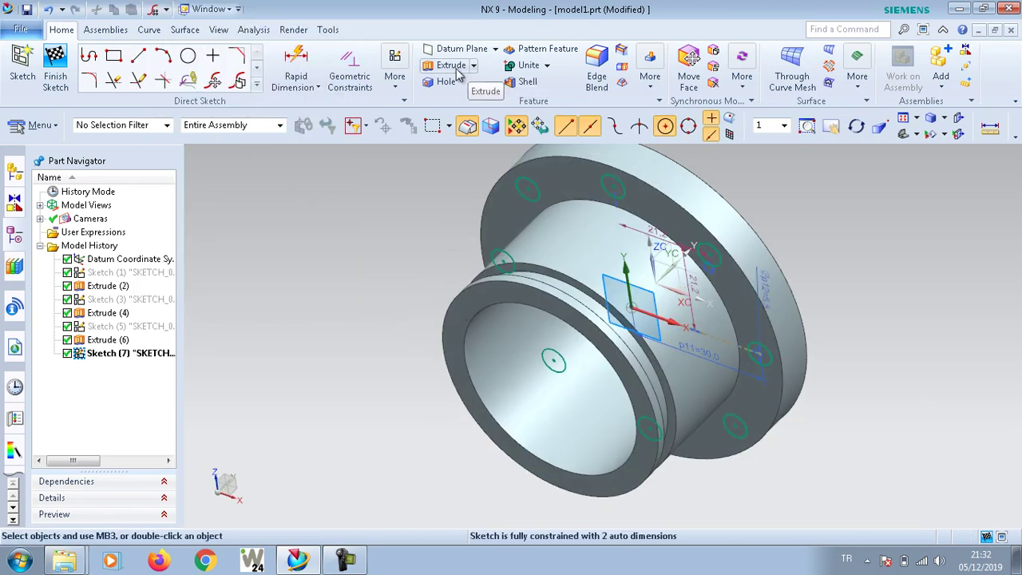
- Extrude the eight circles from 0 to 10 mm, subtracting them from the flange
click(452, 65)
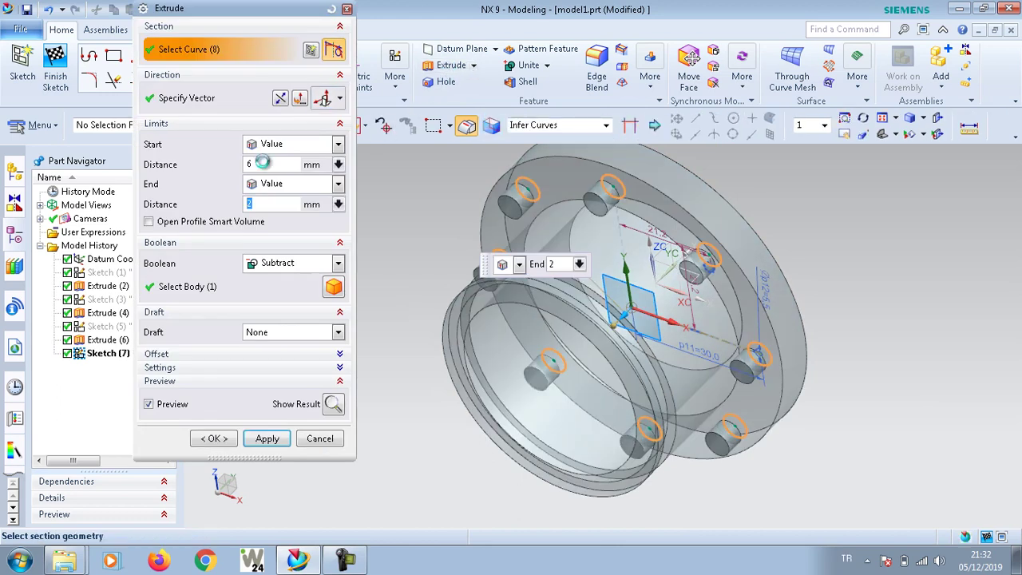
click(262, 163)
text(0)
key(Return)
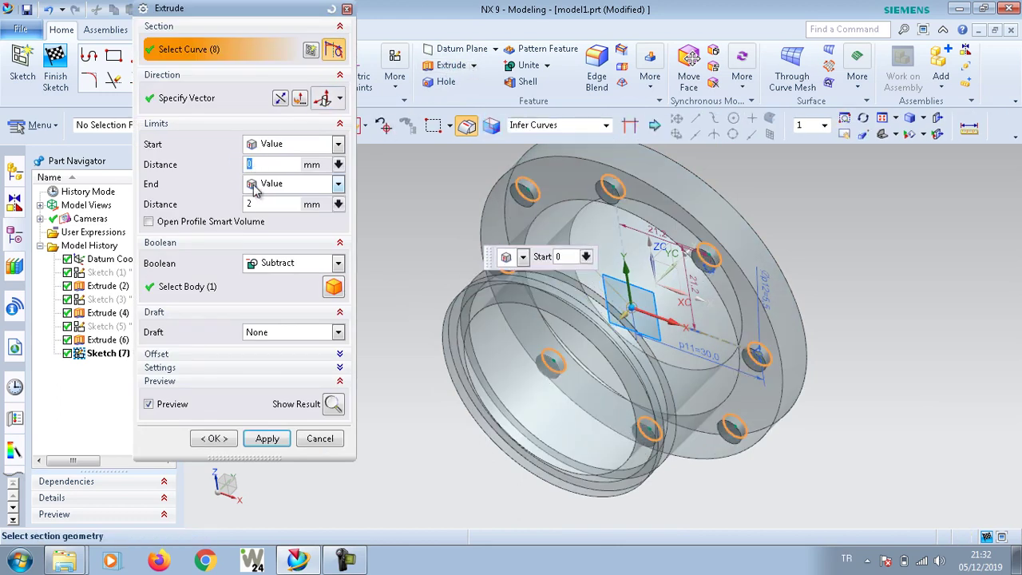
click(249, 203)
key(Return)
click(292, 264)
click(275, 310)
click(334, 286)
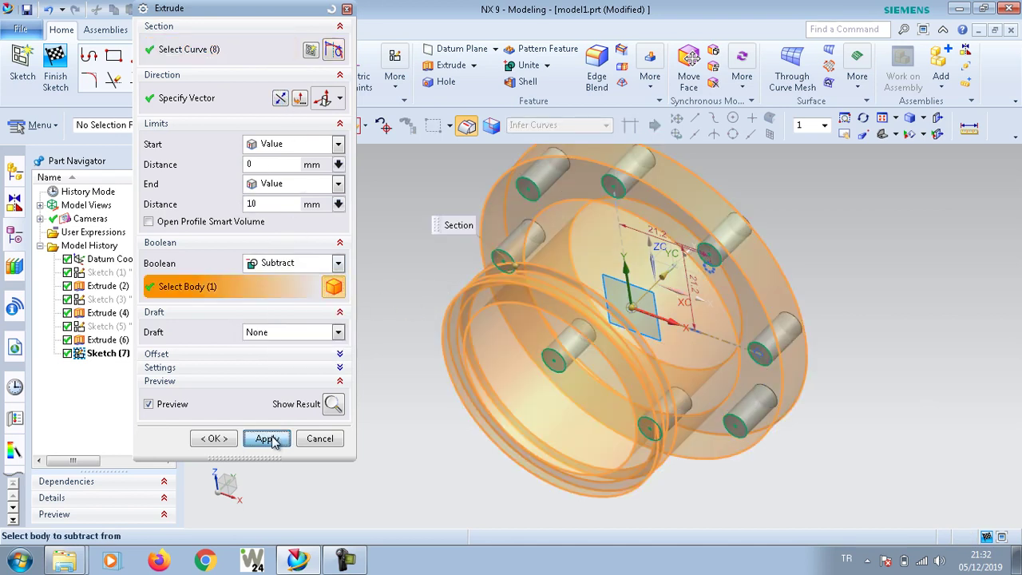
click(271, 442)
click(320, 438)
- Bring up the context menu for the bolt-hole sketch, Sketch (7)
scroll(641, 366, up, 3)
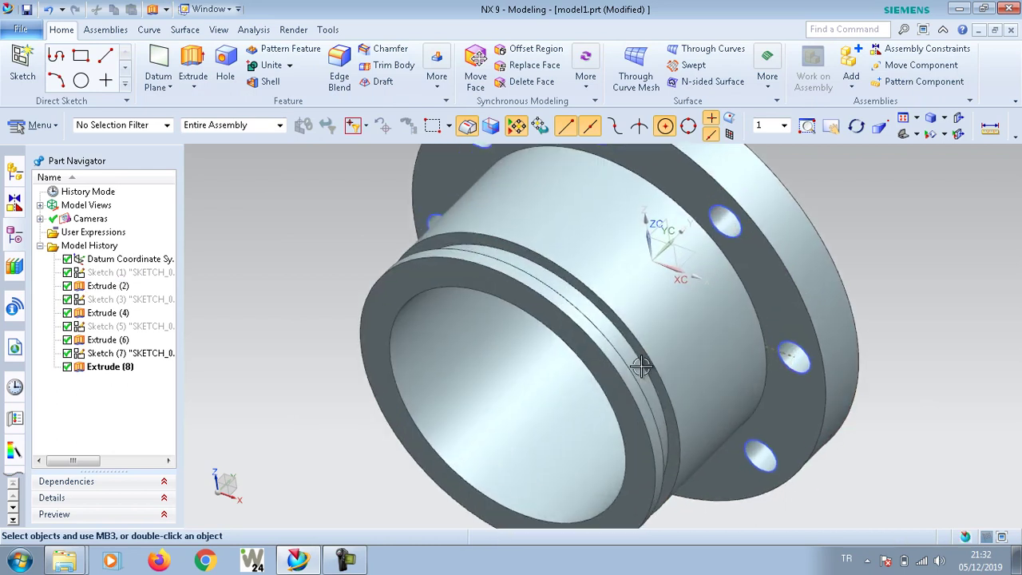
scroll(655, 329, down, 2)
middle_drag(669, 326, 620, 347)
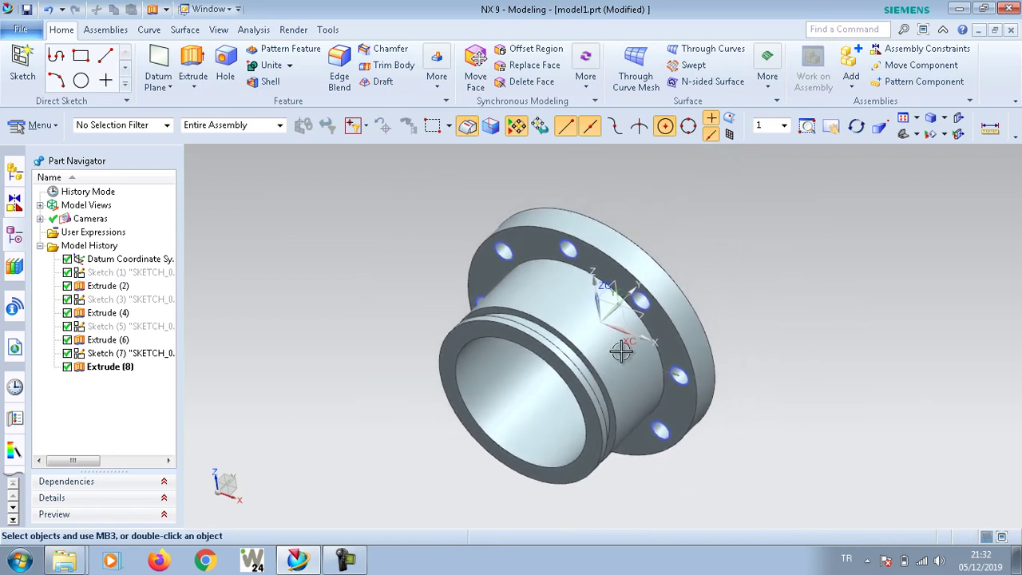
scroll(653, 359, up, 2)
scroll(654, 359, up, 1)
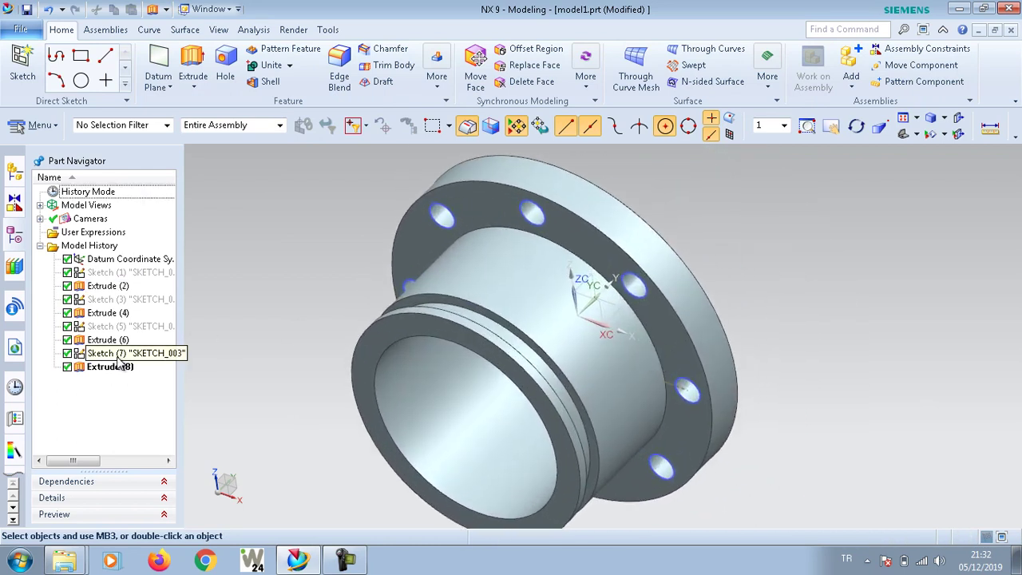
right_click(120, 363)
- Hide the bolt-hole sketch and select the flange, groove ring and bore edges for chamfering
click(160, 8)
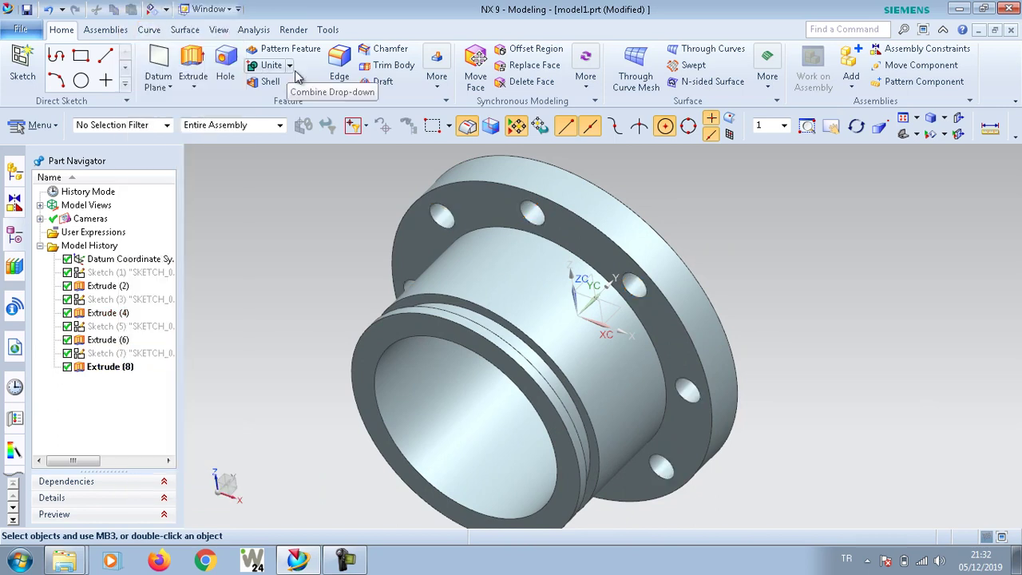
click(369, 51)
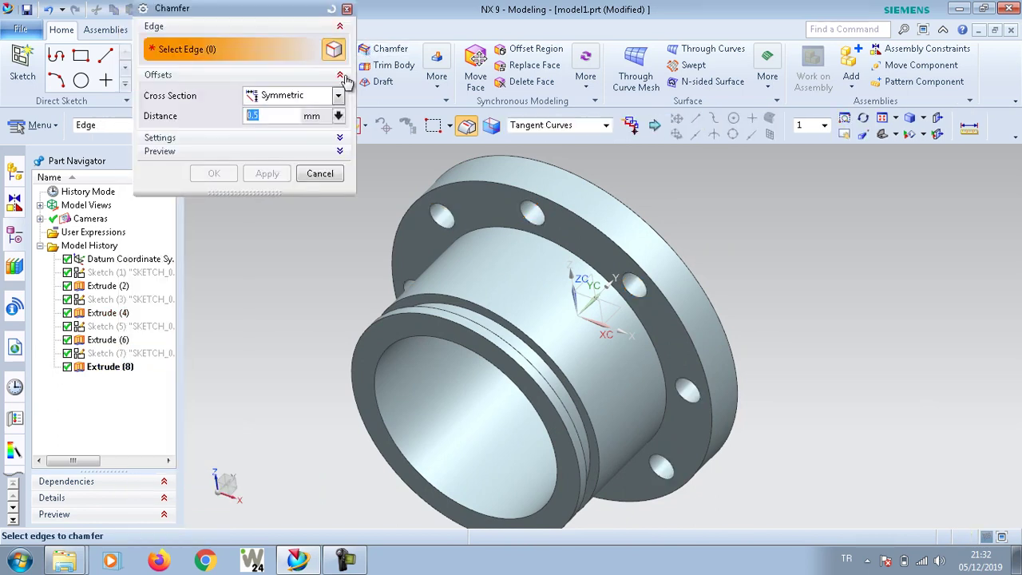
click(544, 166)
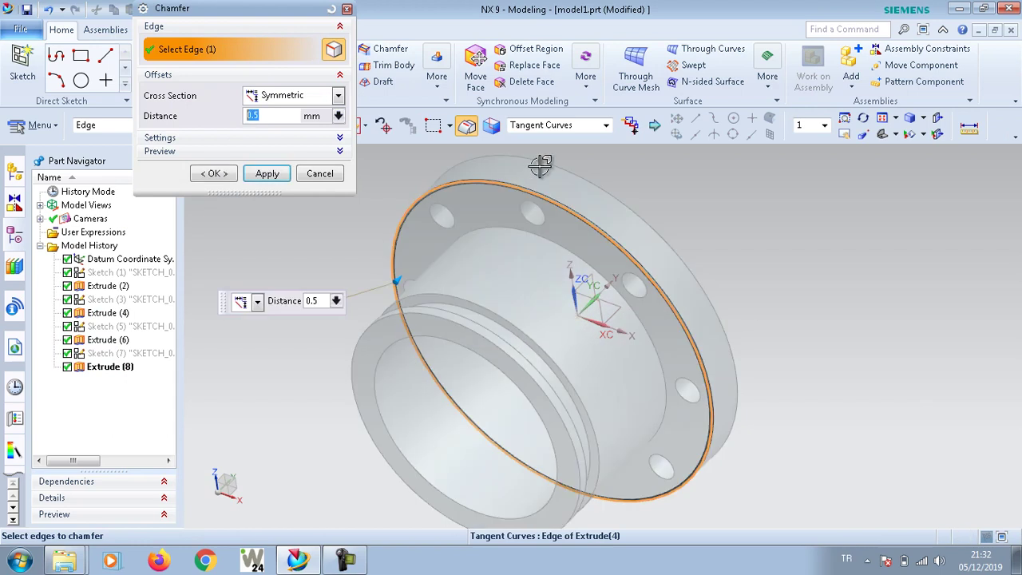
click(461, 297)
click(458, 312)
click(464, 327)
middle_drag(464, 327, 390, 310)
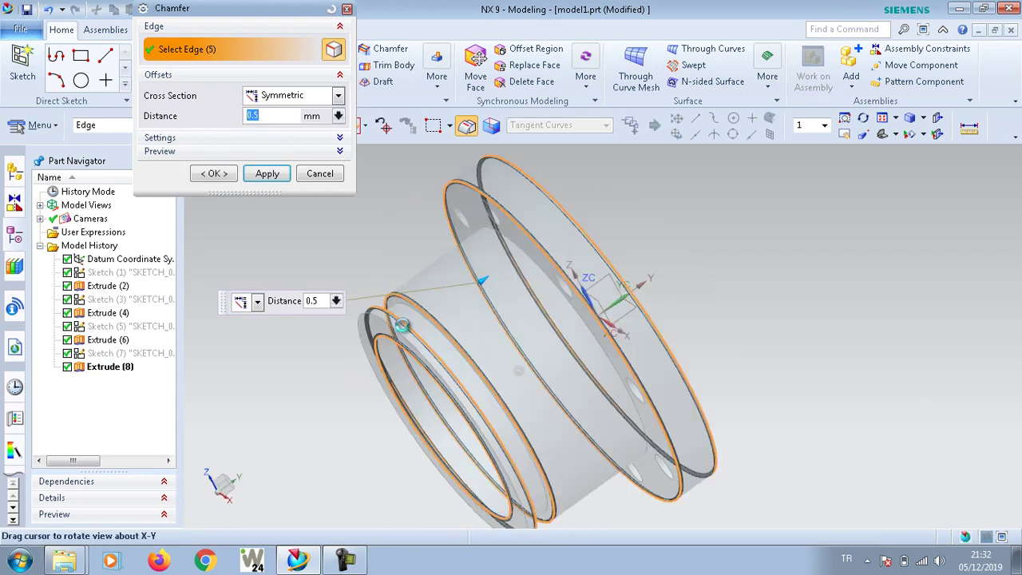
click(500, 230)
text(0.75)
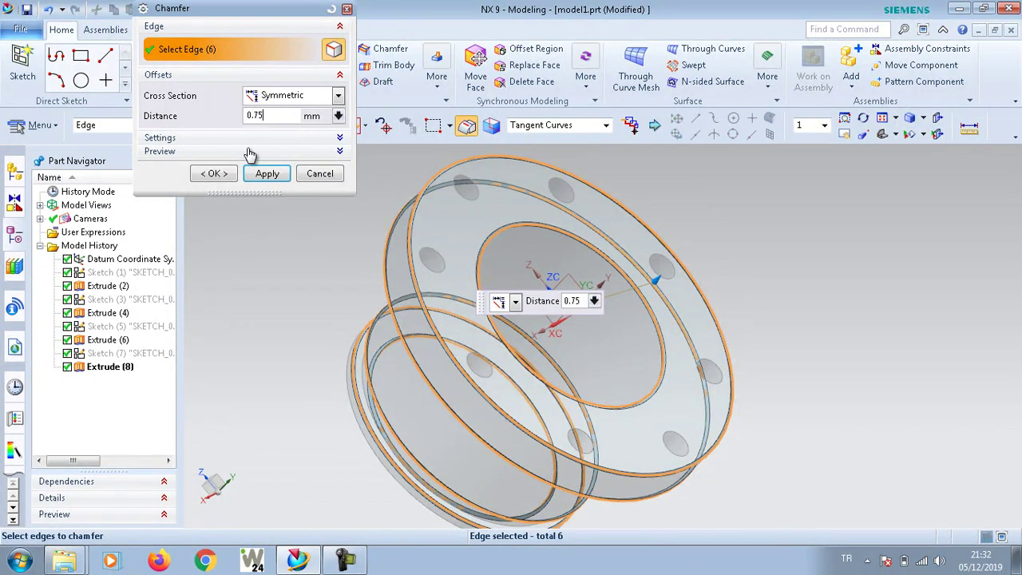
- Add six bolt-hole edges to the chamfer selection
mouse_move(586, 312)
middle_down()
mouse_move(654, 315)
mouse_move(646, 304)
middle_up()
click(515, 211)
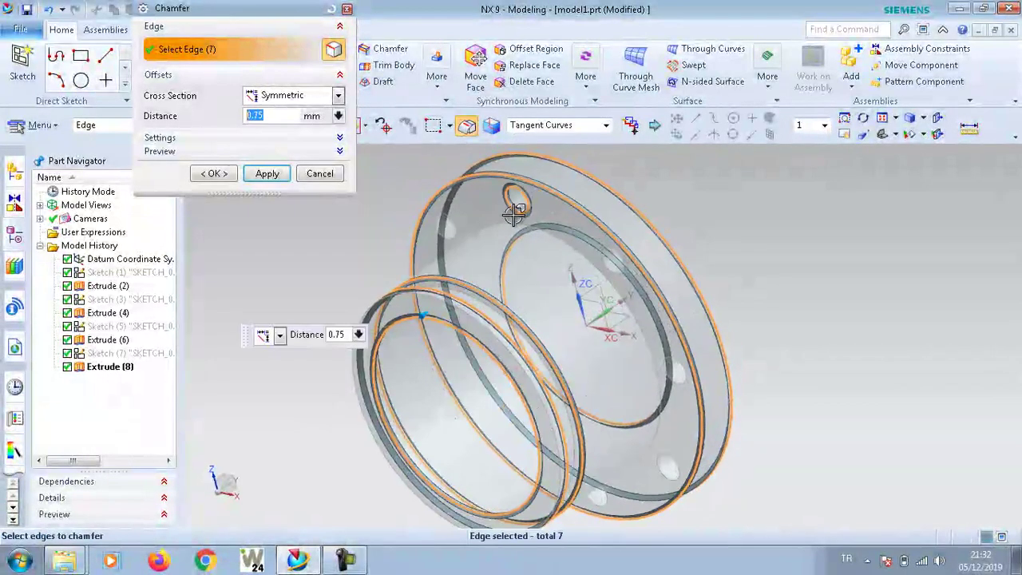
click(452, 224)
click(611, 257)
click(675, 369)
click(671, 465)
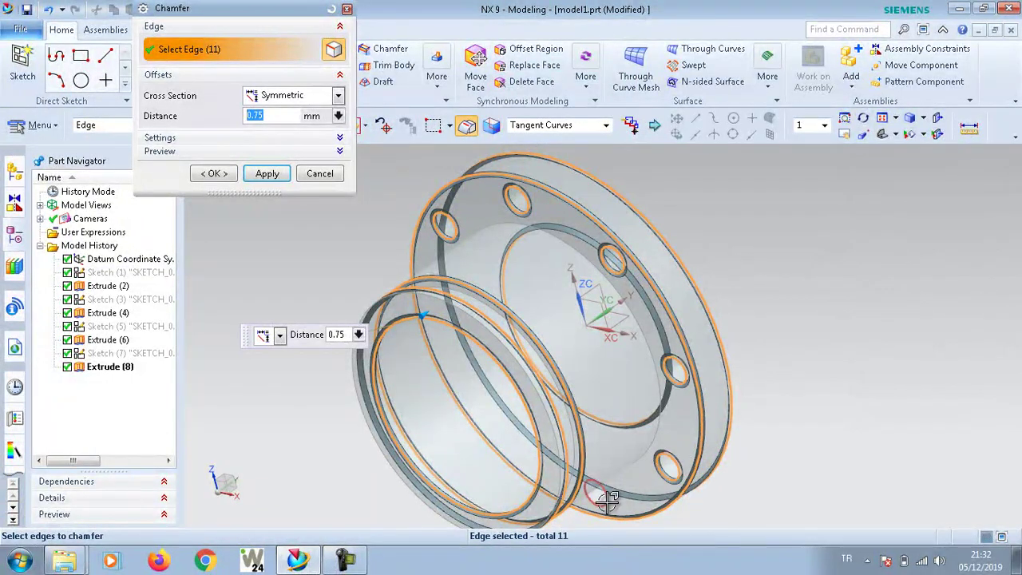
middle_drag(618, 493, 380, 435)
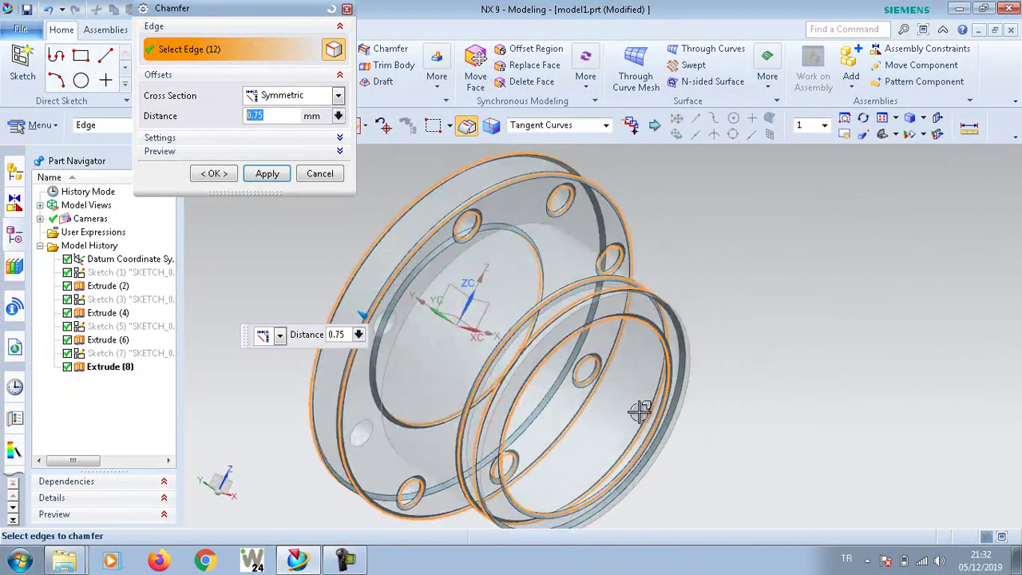
click(374, 429)
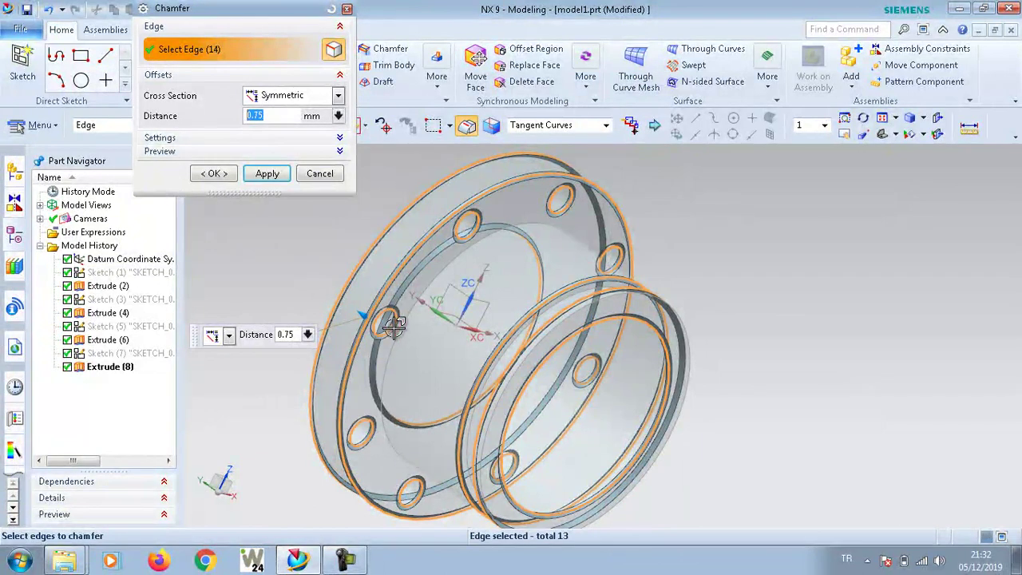
- Add the remaining bolt-hole edges and apply the symmetric 0.75 mm chamfer
middle_drag(394, 326, 511, 294)
middle_drag(561, 272, 548, 200)
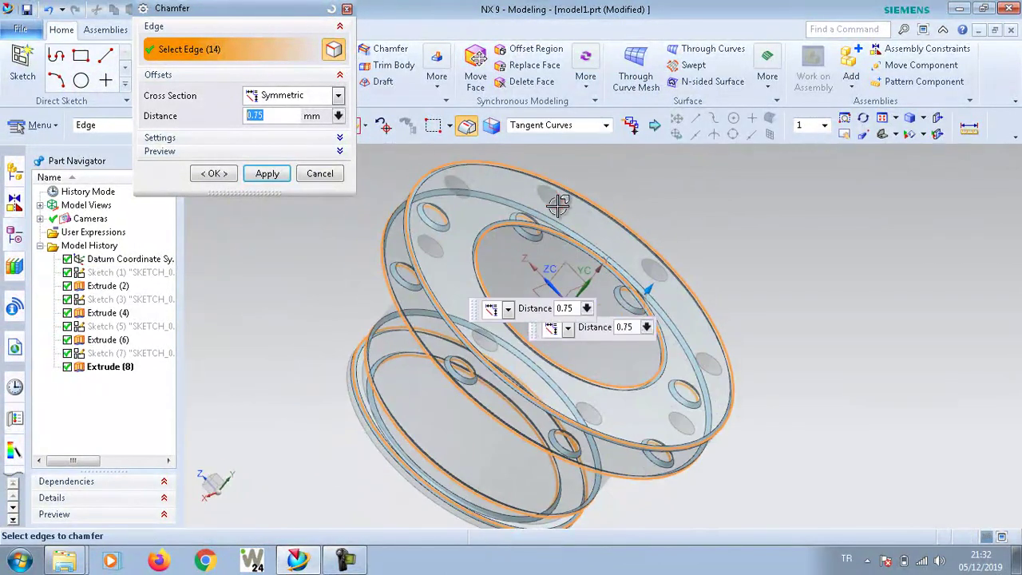
click(605, 224)
click(650, 269)
click(717, 372)
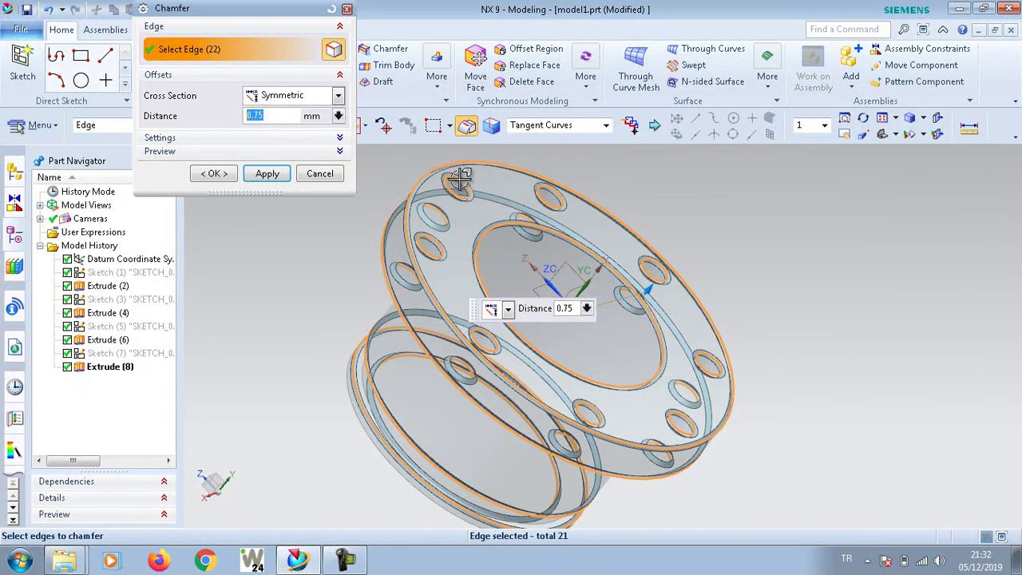
click(268, 173)
click(319, 173)
middle_drag(506, 283, 589, 296)
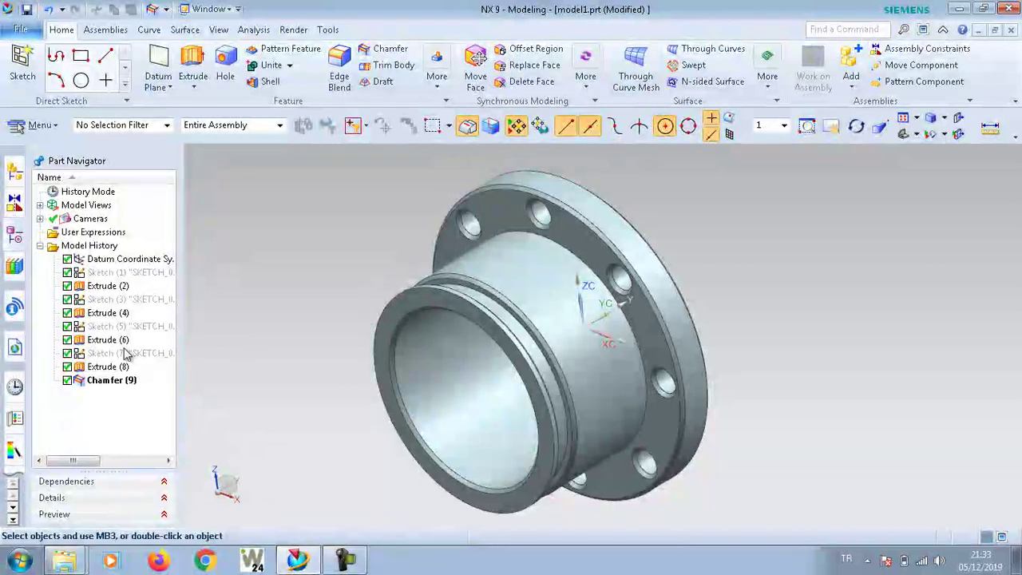
- Change the Extrude (6) groove cut's start distance from 6 mm to 8 mm
click(108, 367)
click(94, 344)
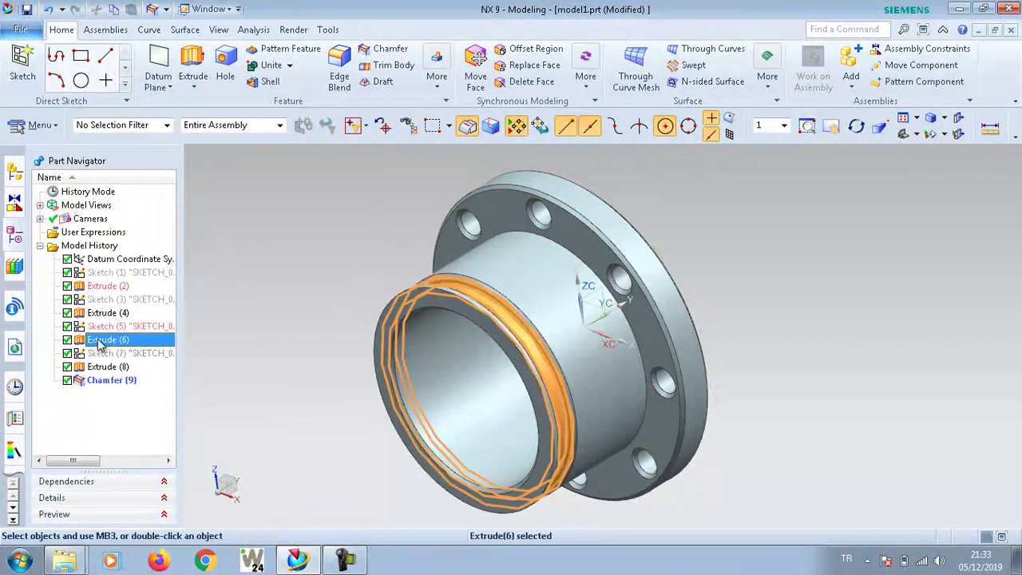
right_click(100, 344)
click(152, 67)
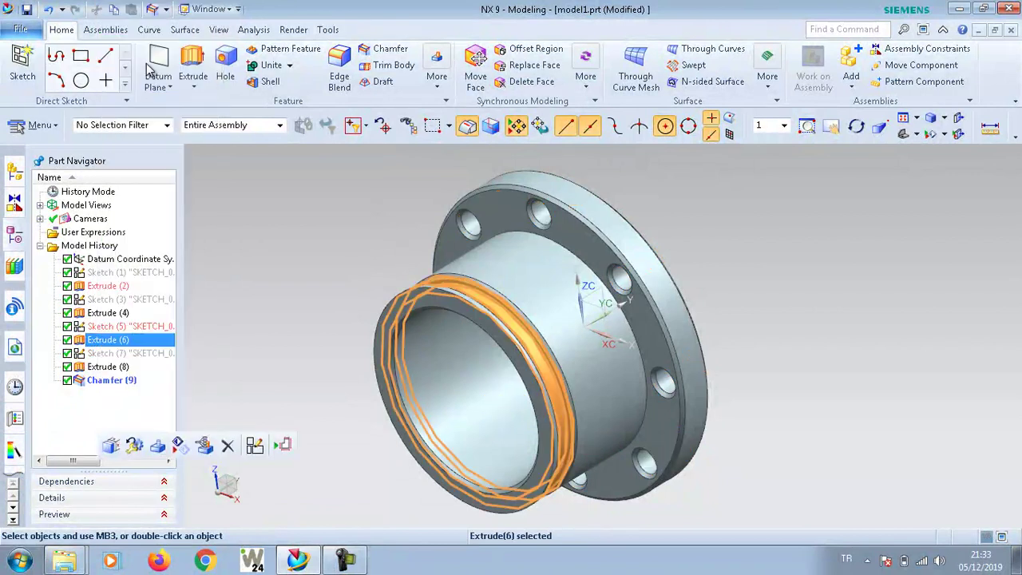
click(276, 162)
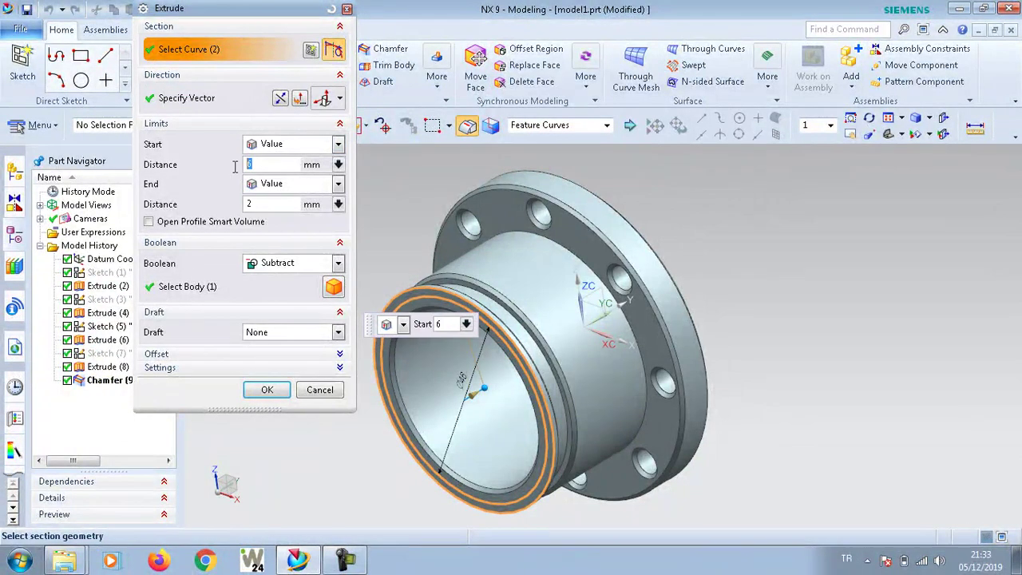
text(8)
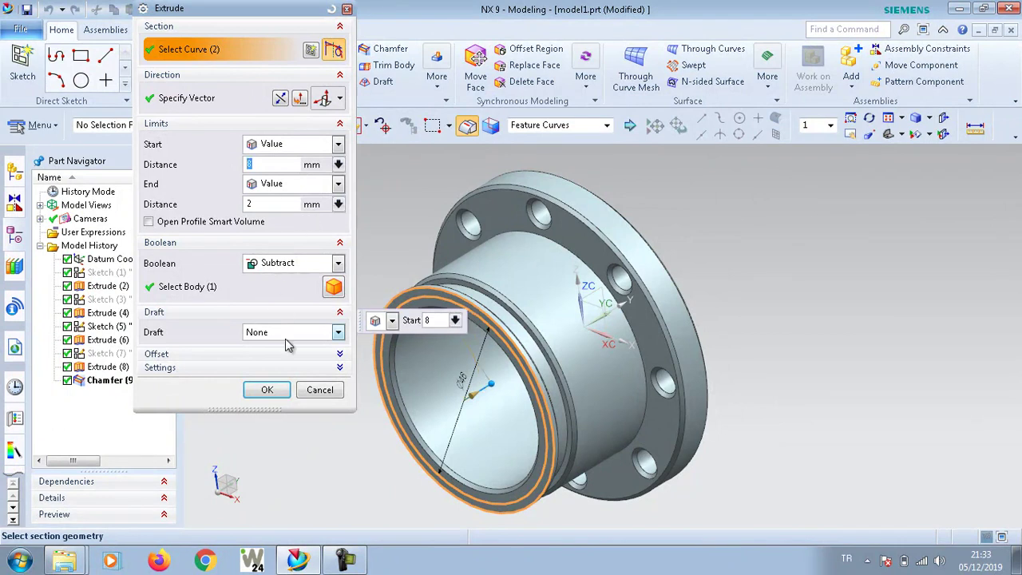
click(266, 390)
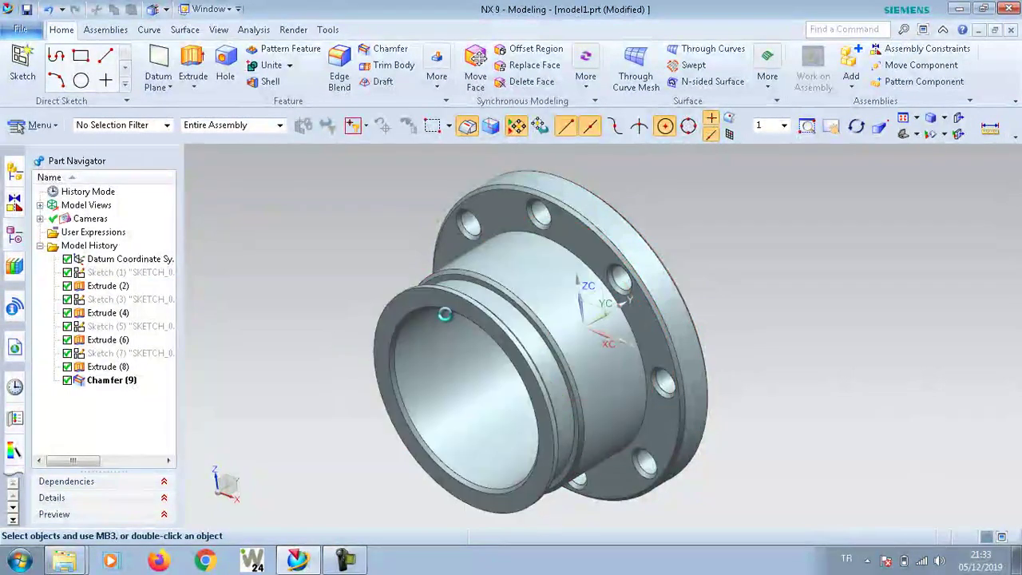
middle_drag(445, 314, 451, 330)
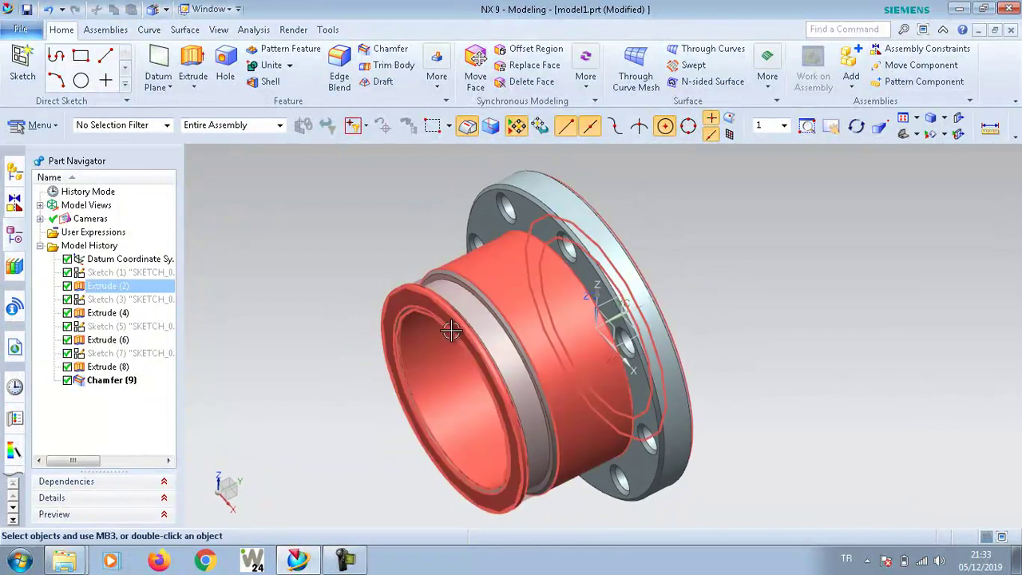
- Add another groove edge to the 0.75 mm Chamfer (9), bringing it to 23 edges
click(114, 381)
right_click(114, 381)
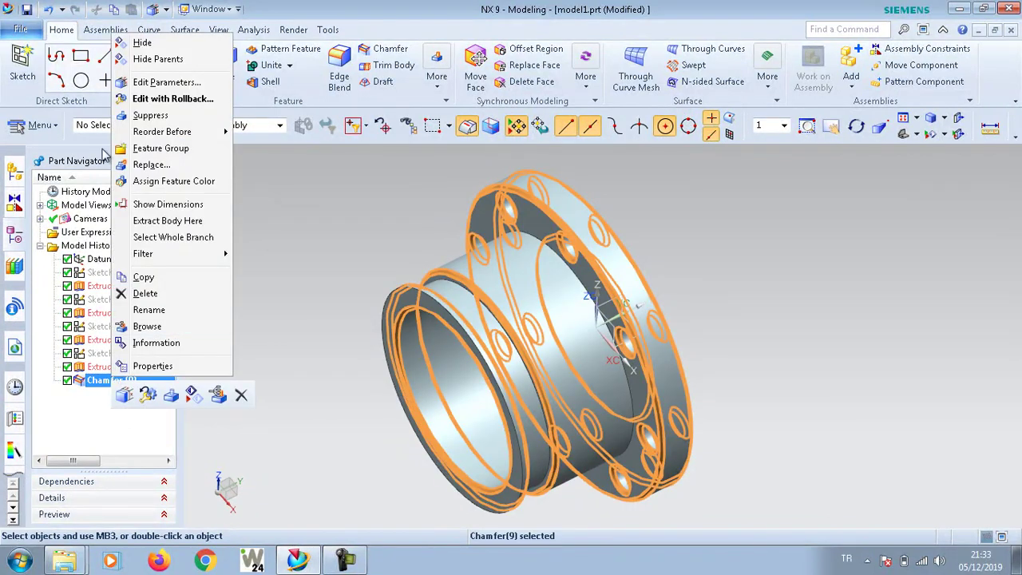
click(166, 82)
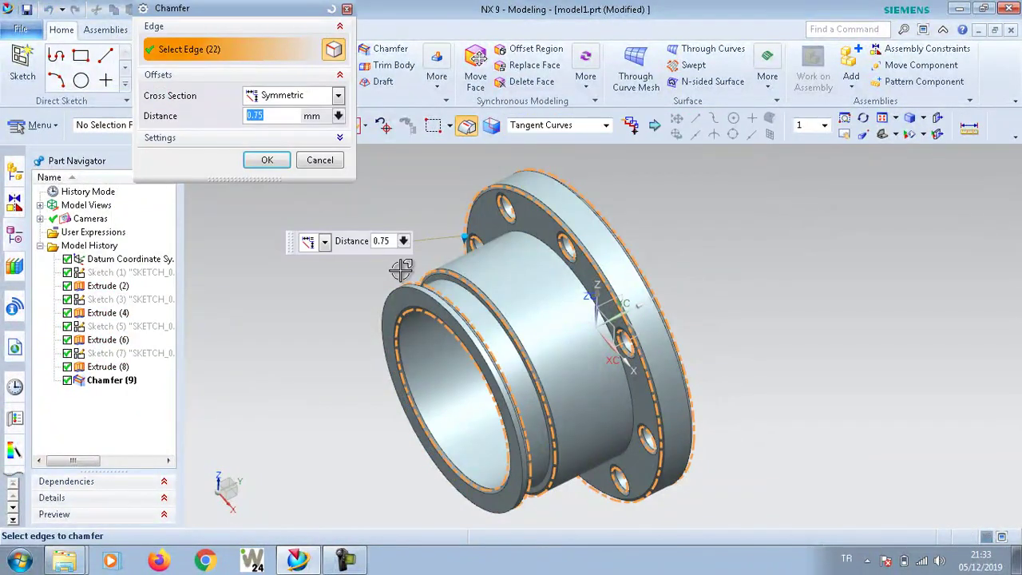
click(333, 51)
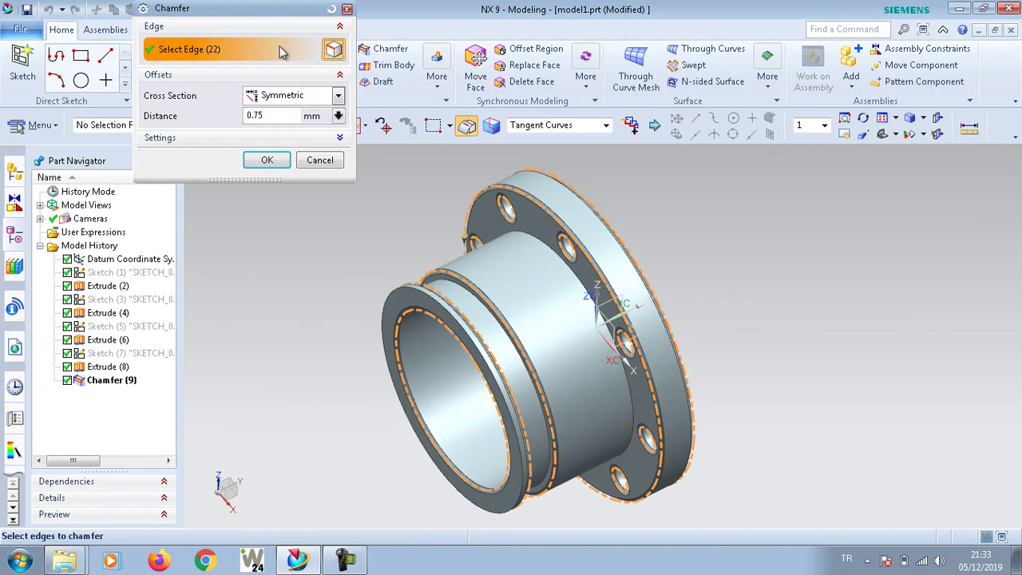
click(431, 291)
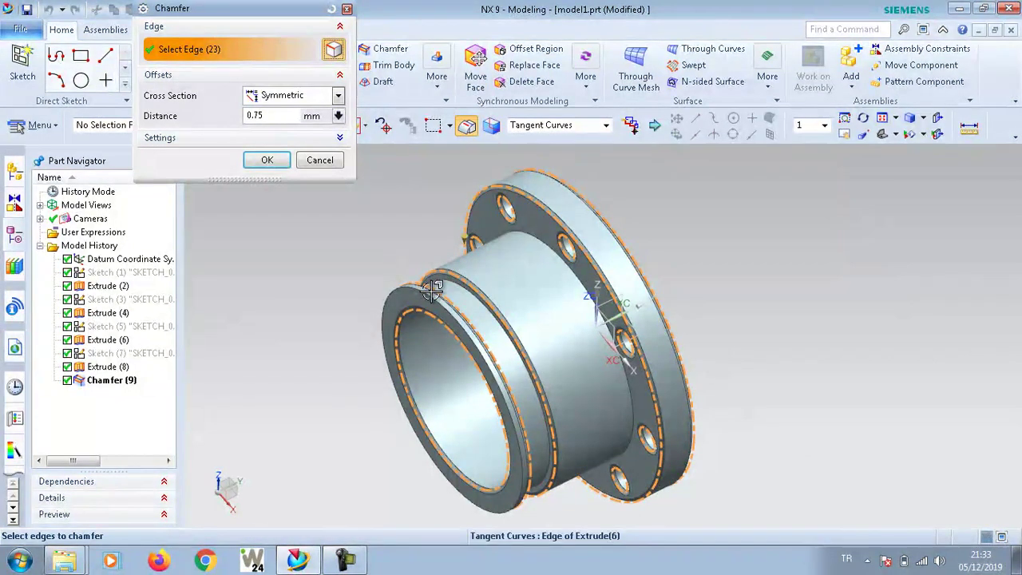
click(320, 160)
mouse_move(319, 183)
middle_down()
mouse_move(360, 283)
mouse_move(413, 280)
mouse_move(365, 301)
mouse_move(359, 320)
mouse_move(384, 303)
mouse_move(360, 299)
middle_up()
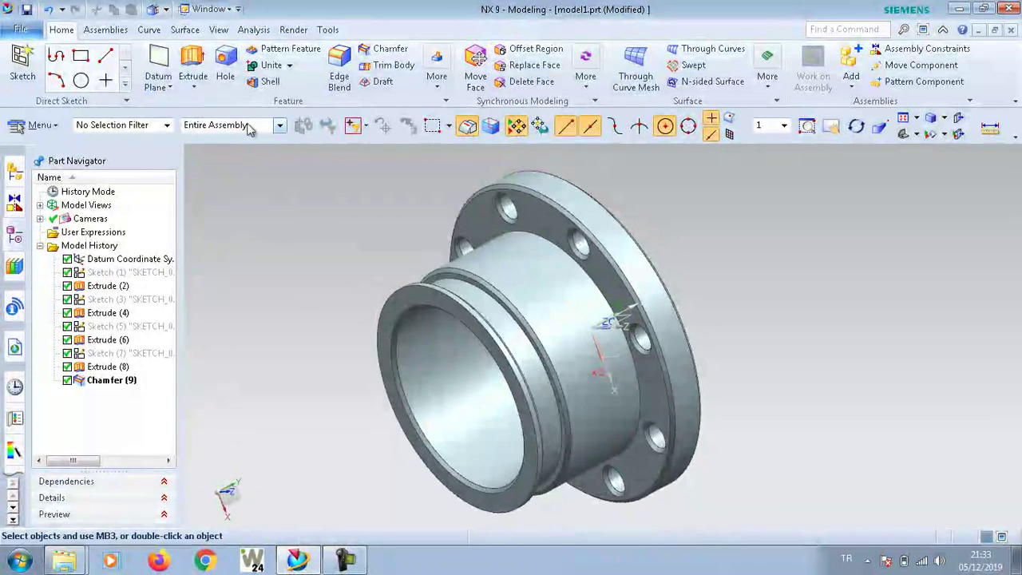
- Chamfer a groove edge with a new chamfer feature
click(385, 49)
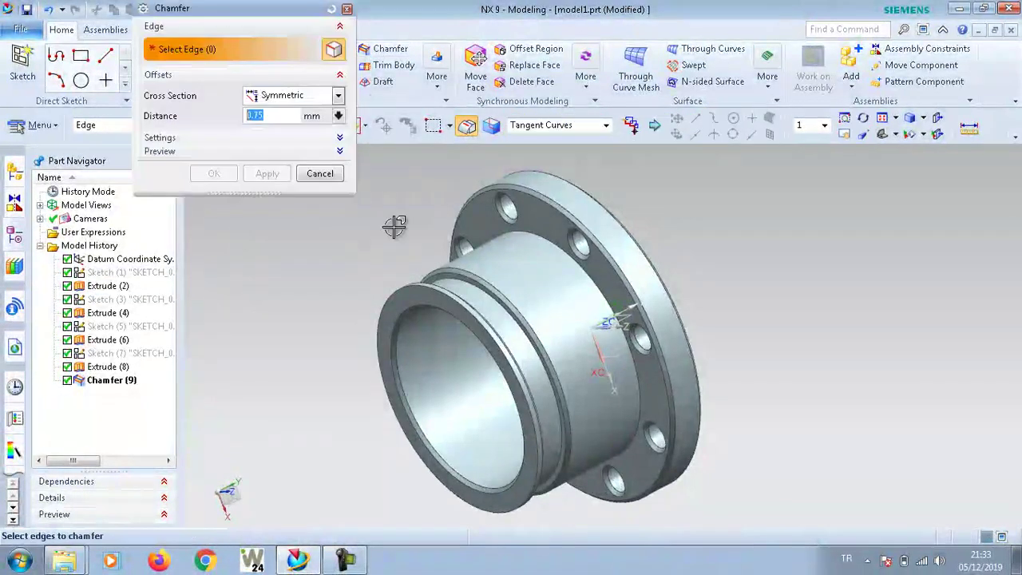
click(404, 287)
click(266, 174)
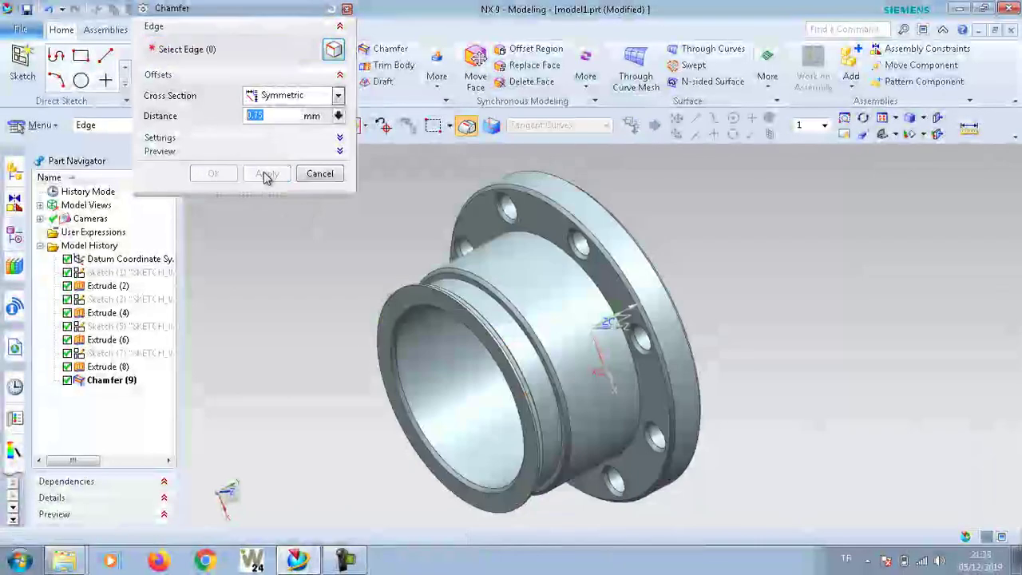
click(319, 173)
middle_drag(365, 285, 344, 301)
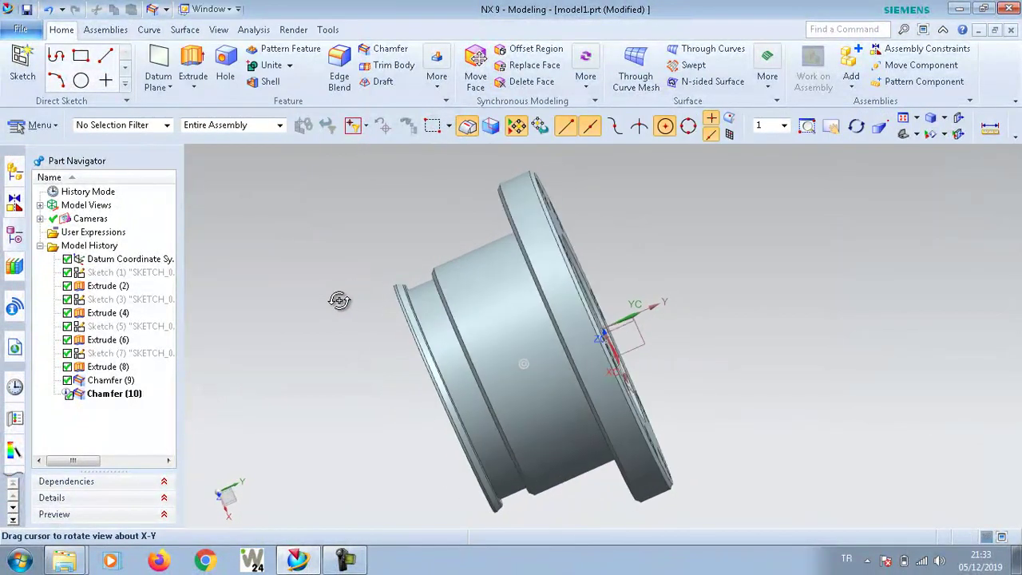
- Increase the Extrude (6) groove cut's end distance from 2 mm to 4 mm
click(104, 367)
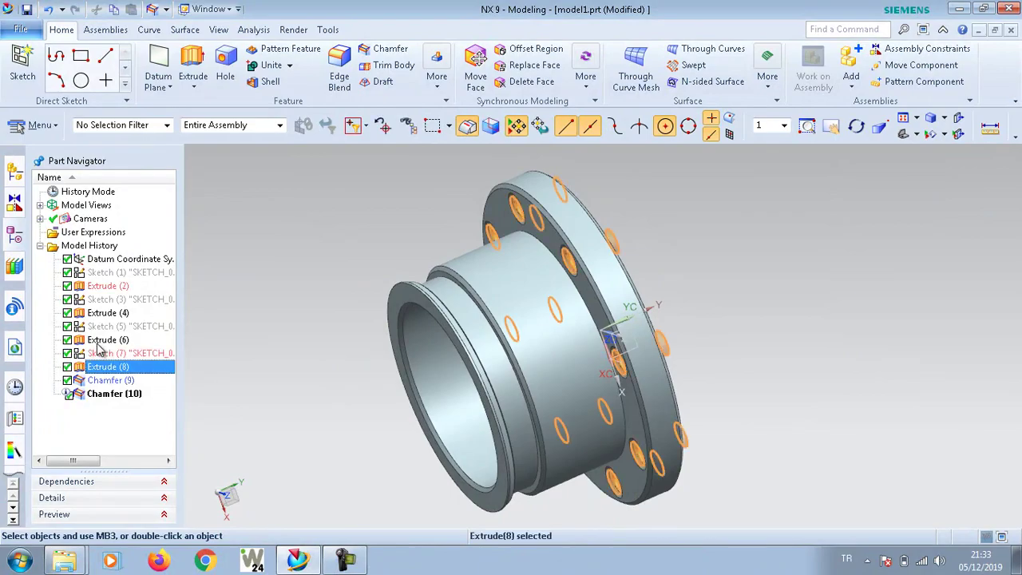
right_click(102, 339)
click(141, 68)
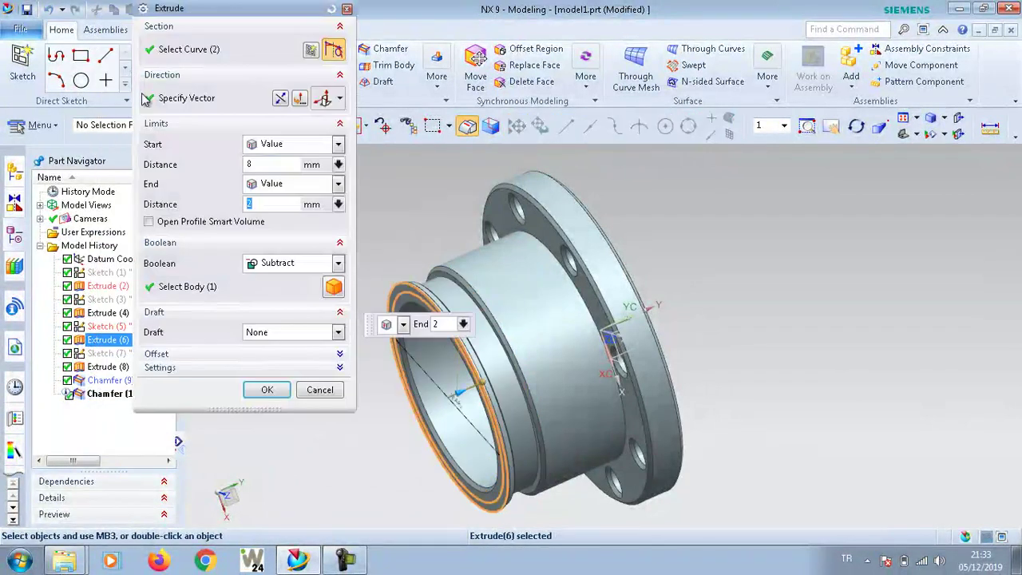
text(4)
key(Return)
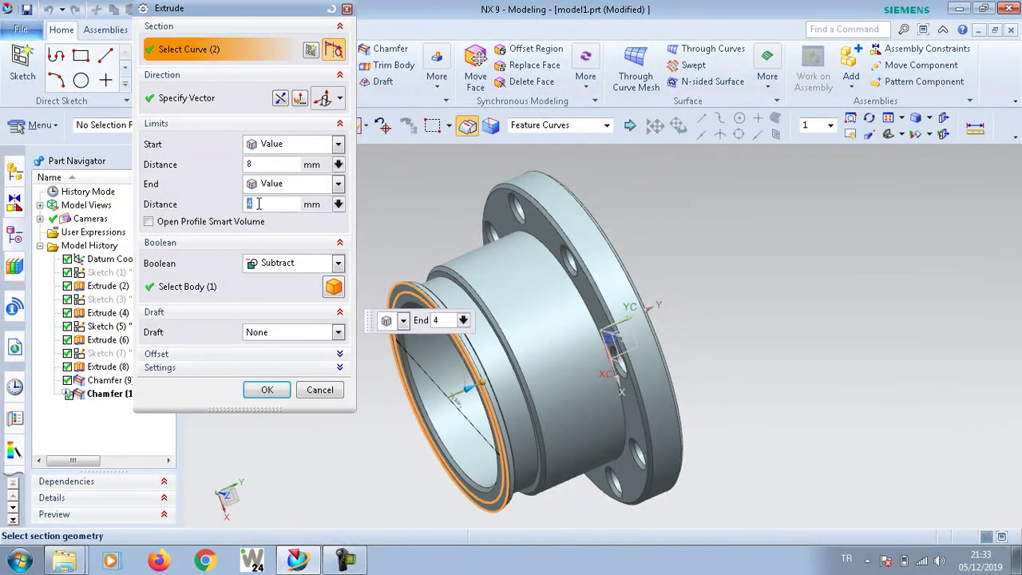
click(266, 390)
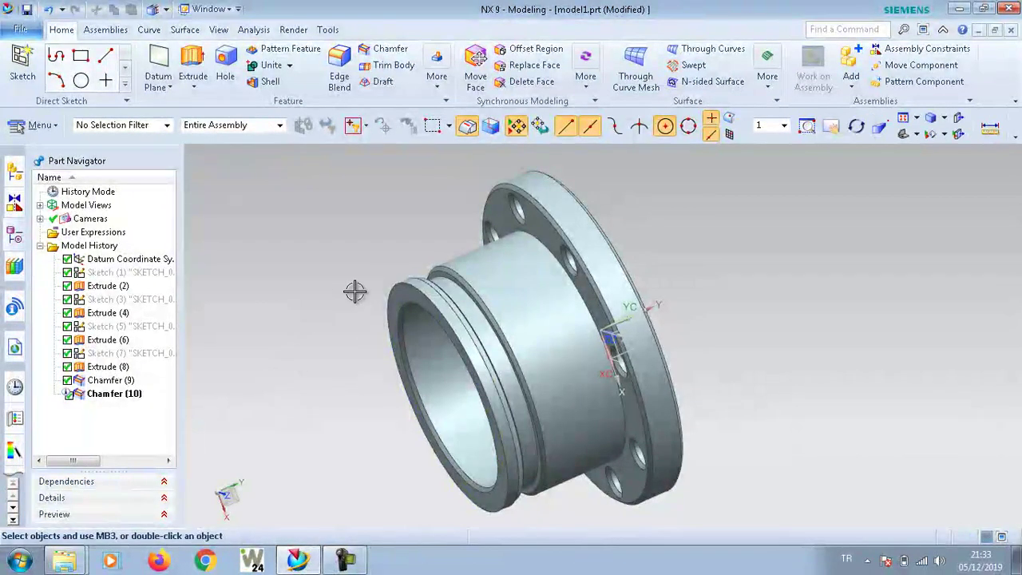
- Delete Chamfer (10) and chamfer the front rim edge at 0.75 mm instead
click(118, 395)
right_click(118, 395)
click(164, 306)
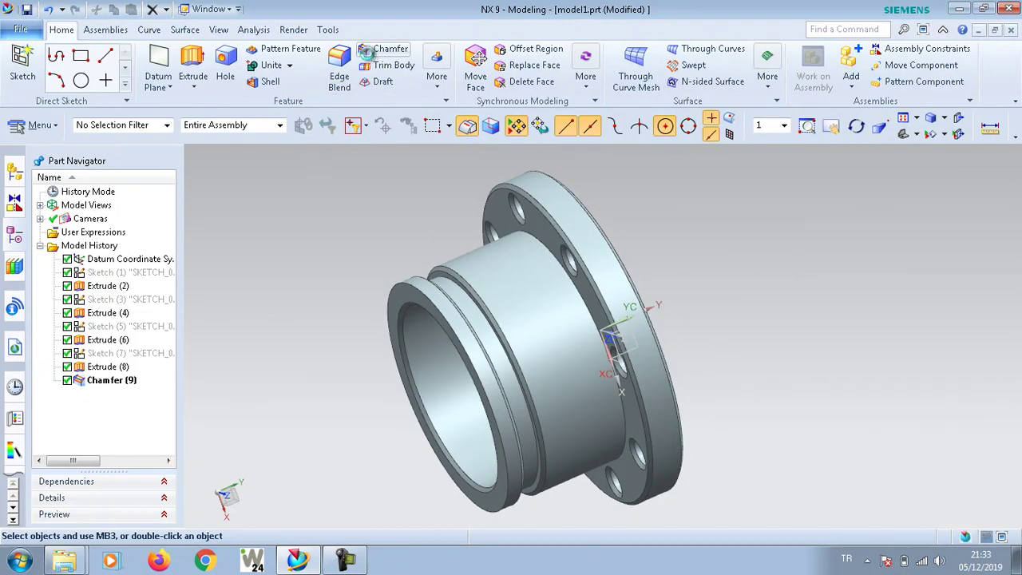
click(381, 49)
click(463, 431)
click(267, 174)
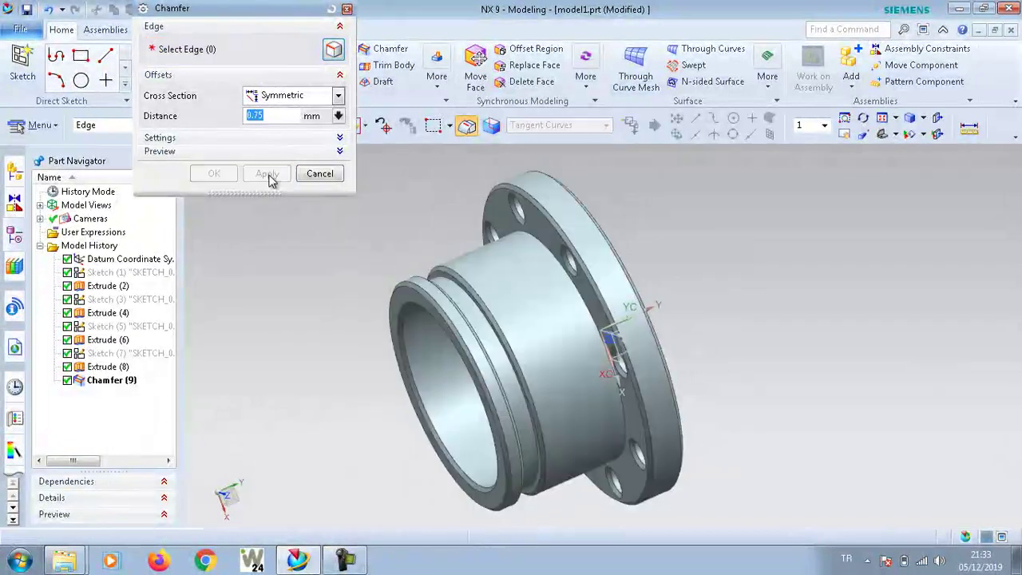
click(327, 175)
mouse_move(443, 299)
middle_down()
mouse_move(426, 290)
mouse_move(476, 290)
mouse_move(413, 288)
middle_up()
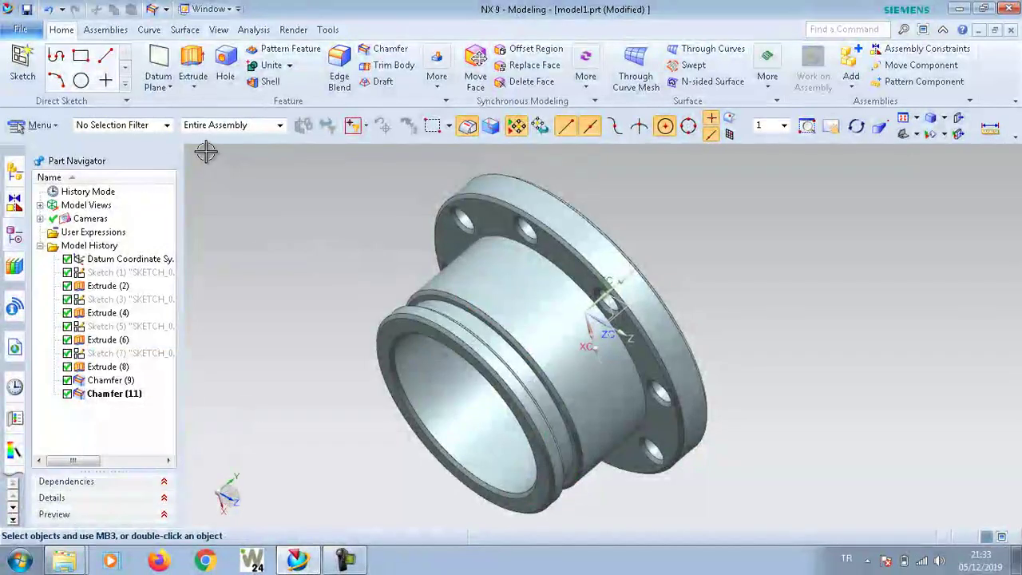
- Set the selection filter to Solid Body, select the bushing body, then clear the selection
click(216, 125)
click(167, 126)
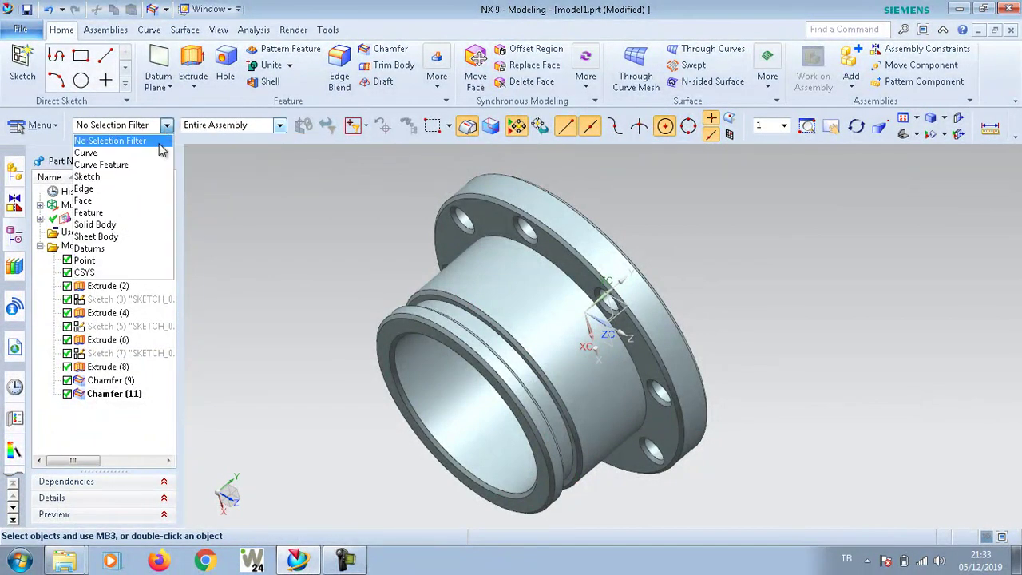
click(120, 225)
click(455, 271)
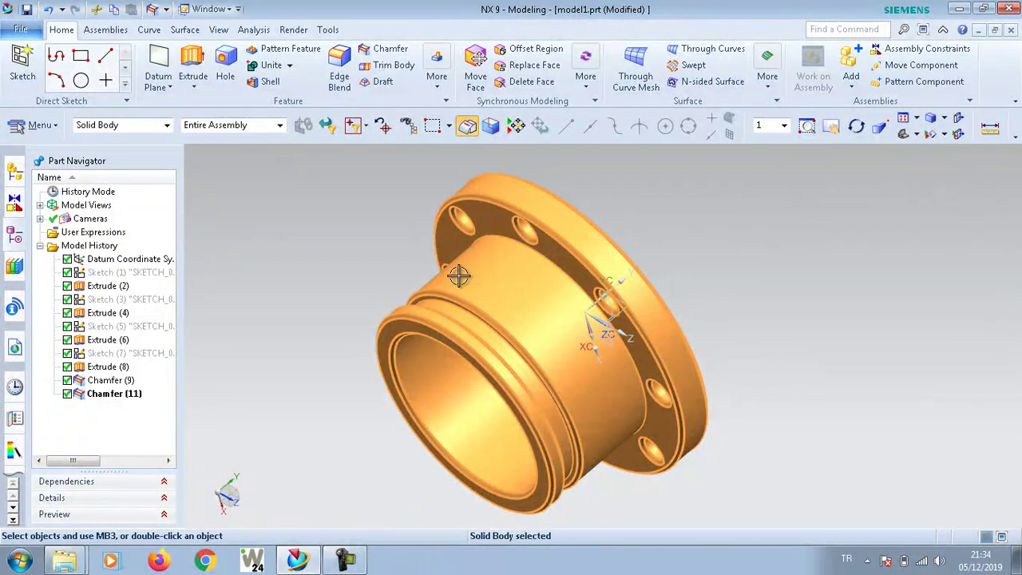
right_click(460, 276)
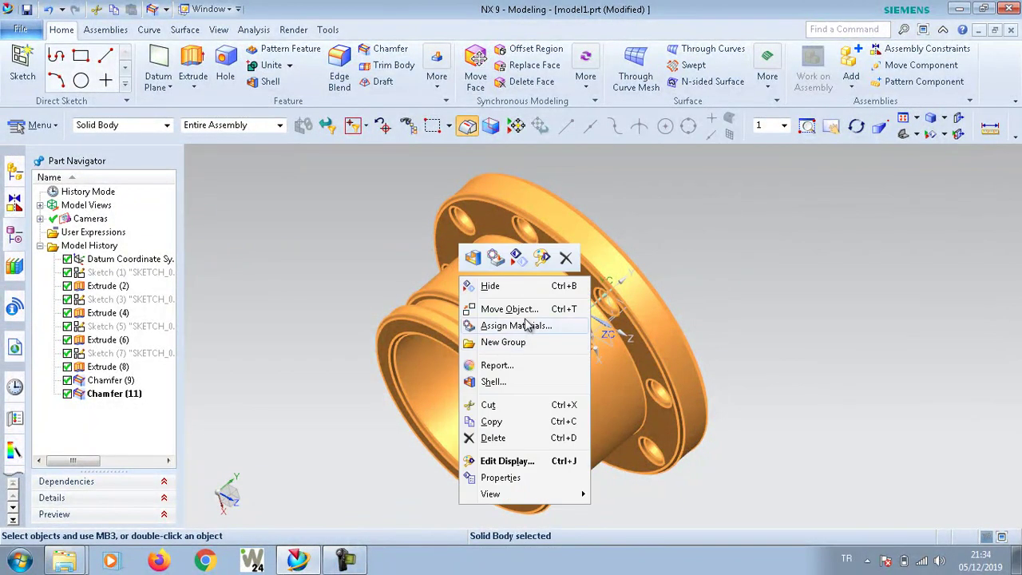
click(326, 361)
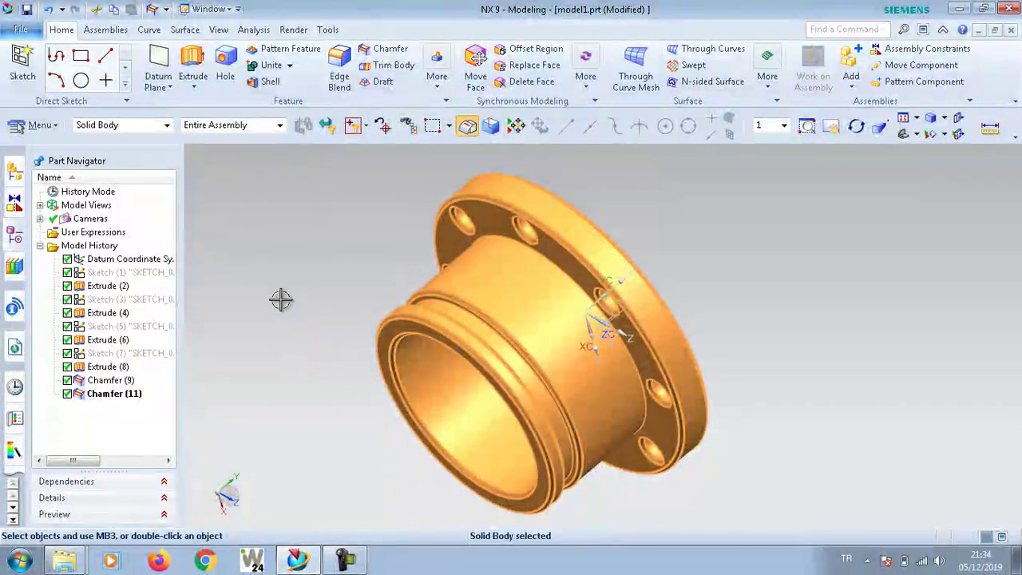
key(Escape)
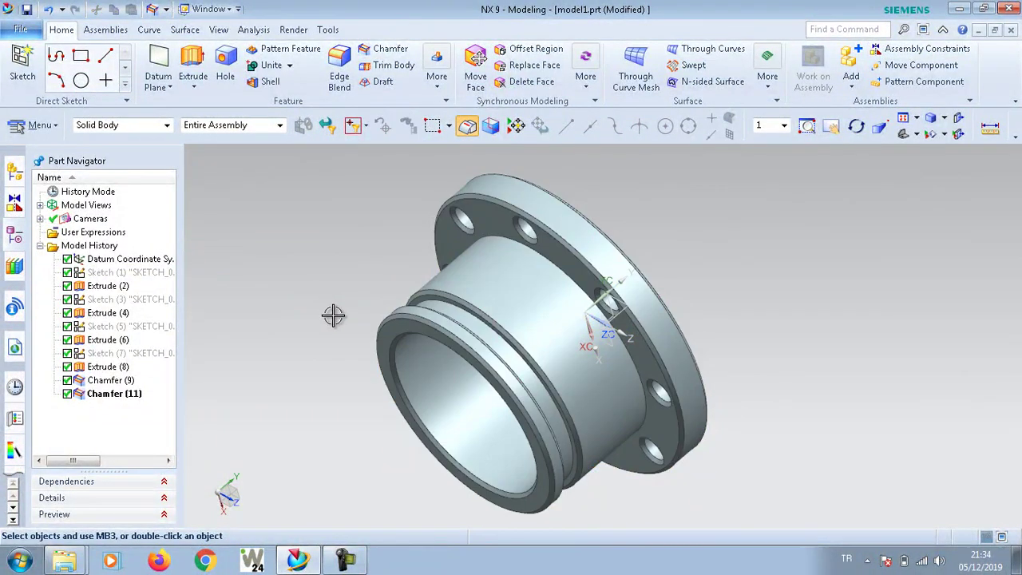